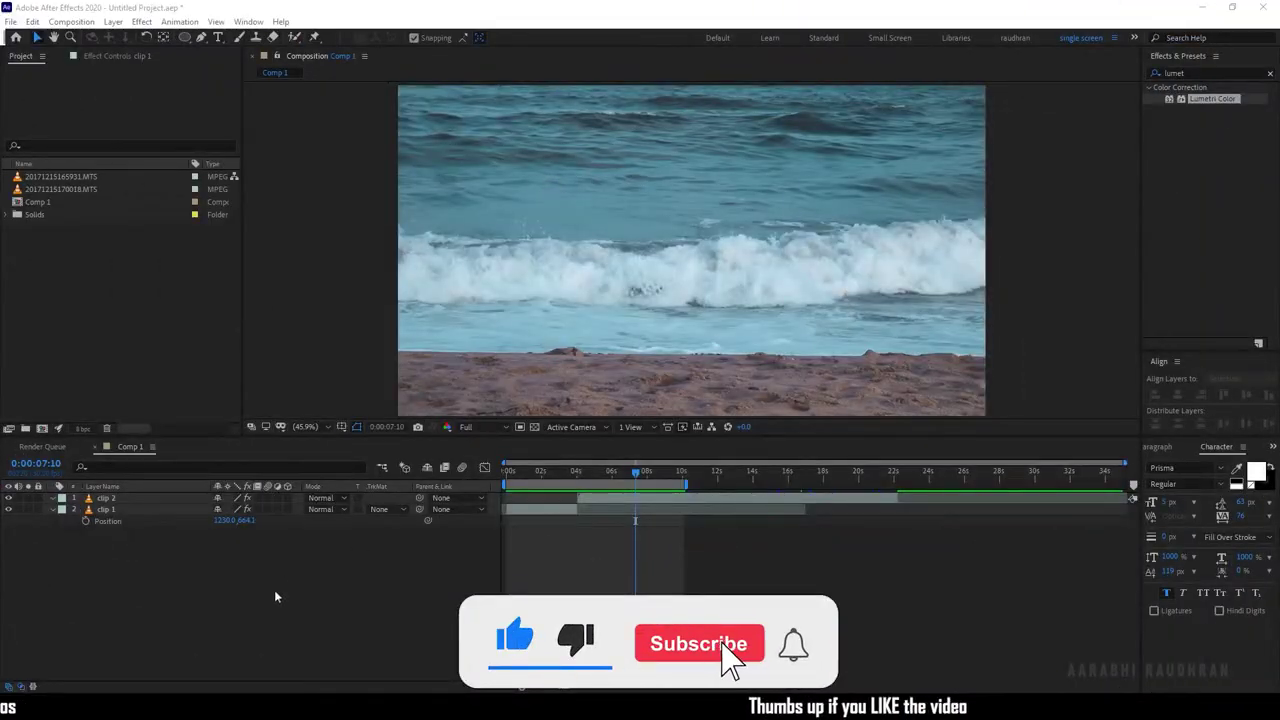
Create the 1920x1080, 30 fps 'light leak' composition with a 0:00:05:00 duration
{"action": "left_click", "coordinate": [300, 598]}
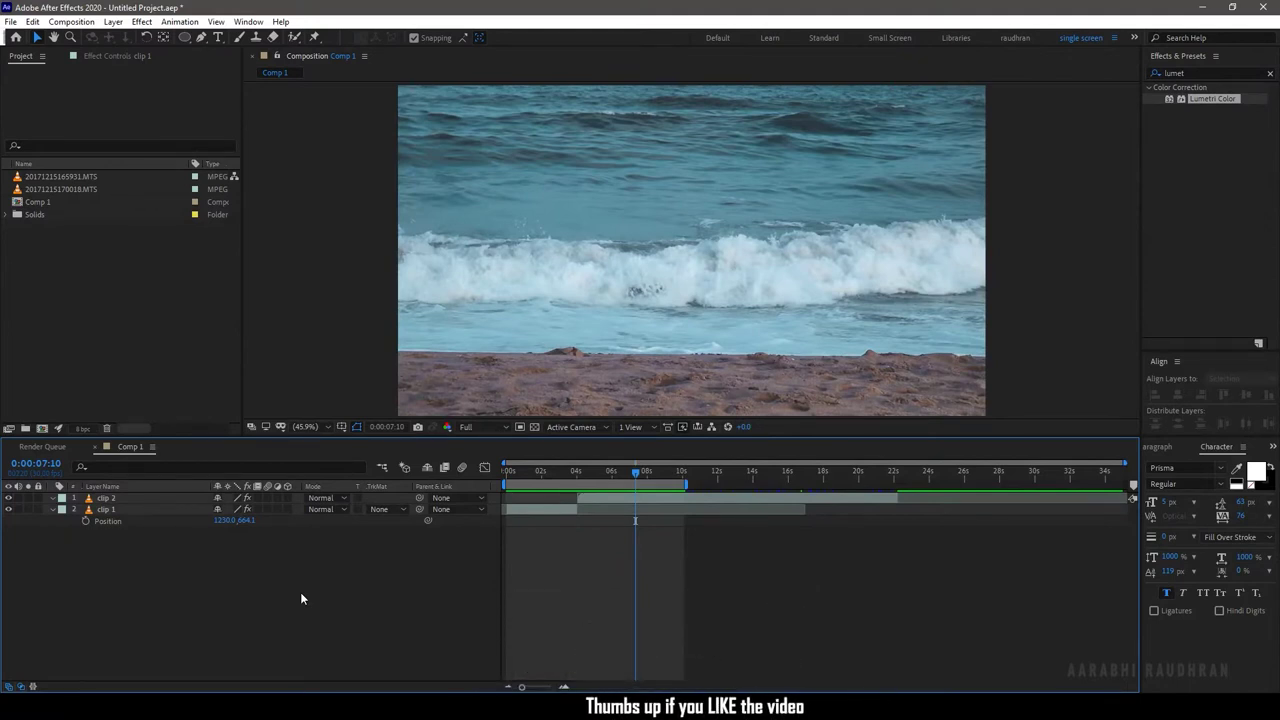
{"action": "left_click", "coordinate": [41, 428]}
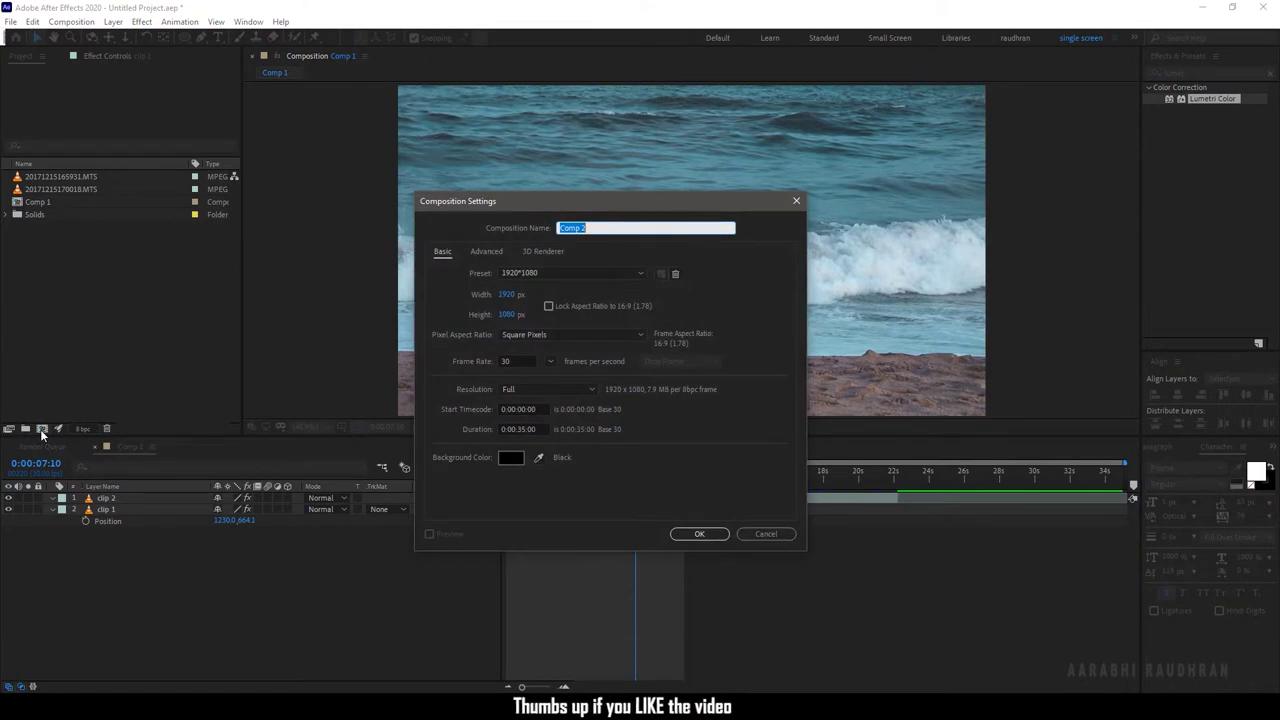
{"action": "left_click", "coordinate": [520, 429]}
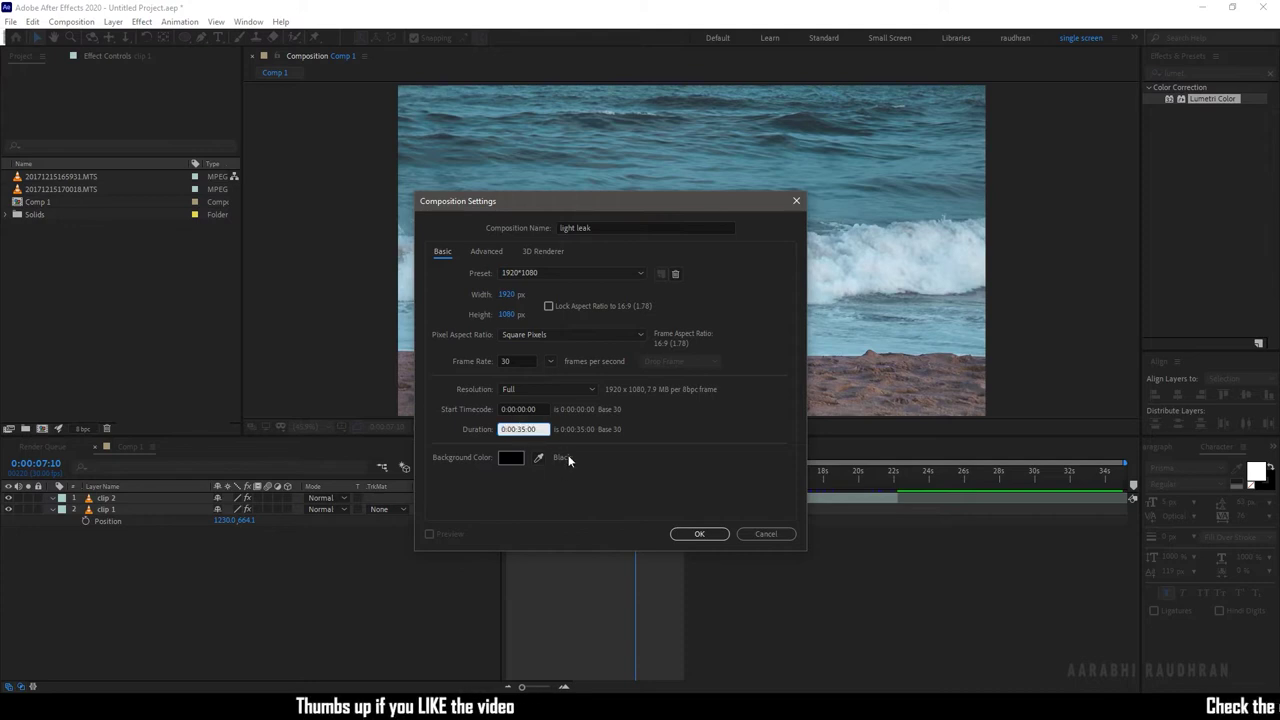
{"action": "type", "text": "500"}
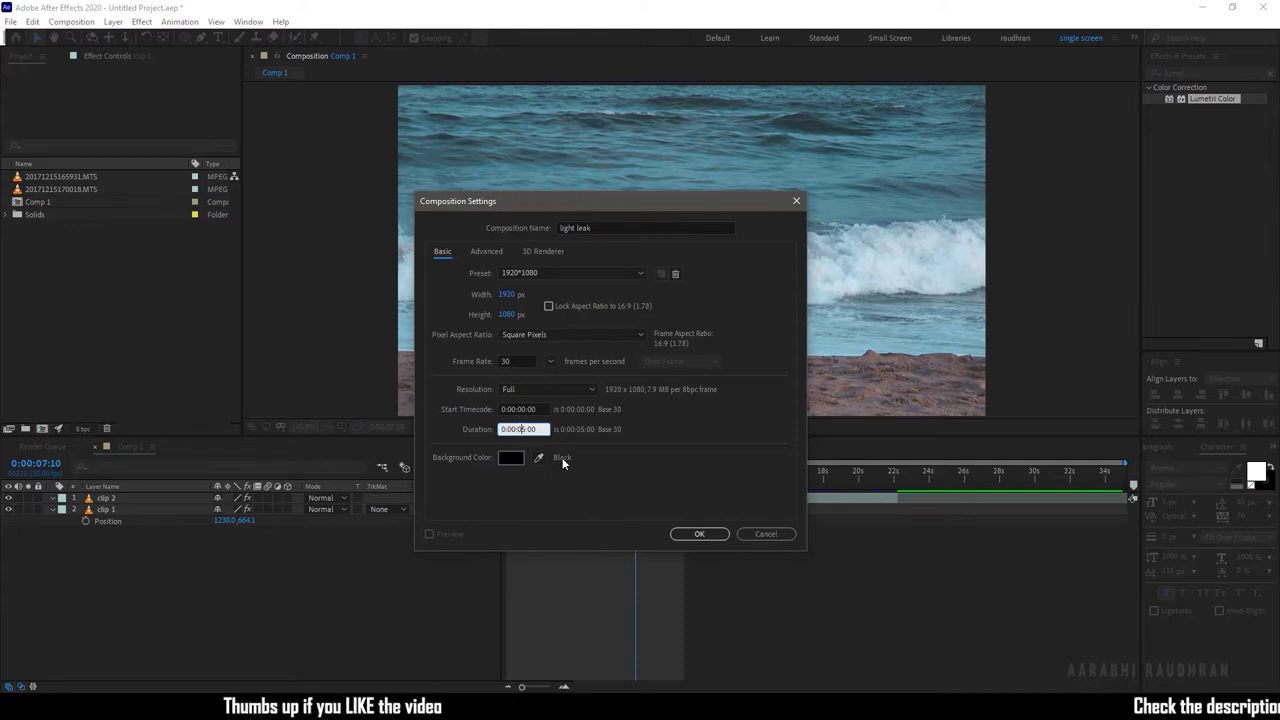
{"action": "key", "text": "Return"}
Add a white solid and apply the Fractal Noise effect to it
{"action": "right_click", "coordinate": [274, 590]}
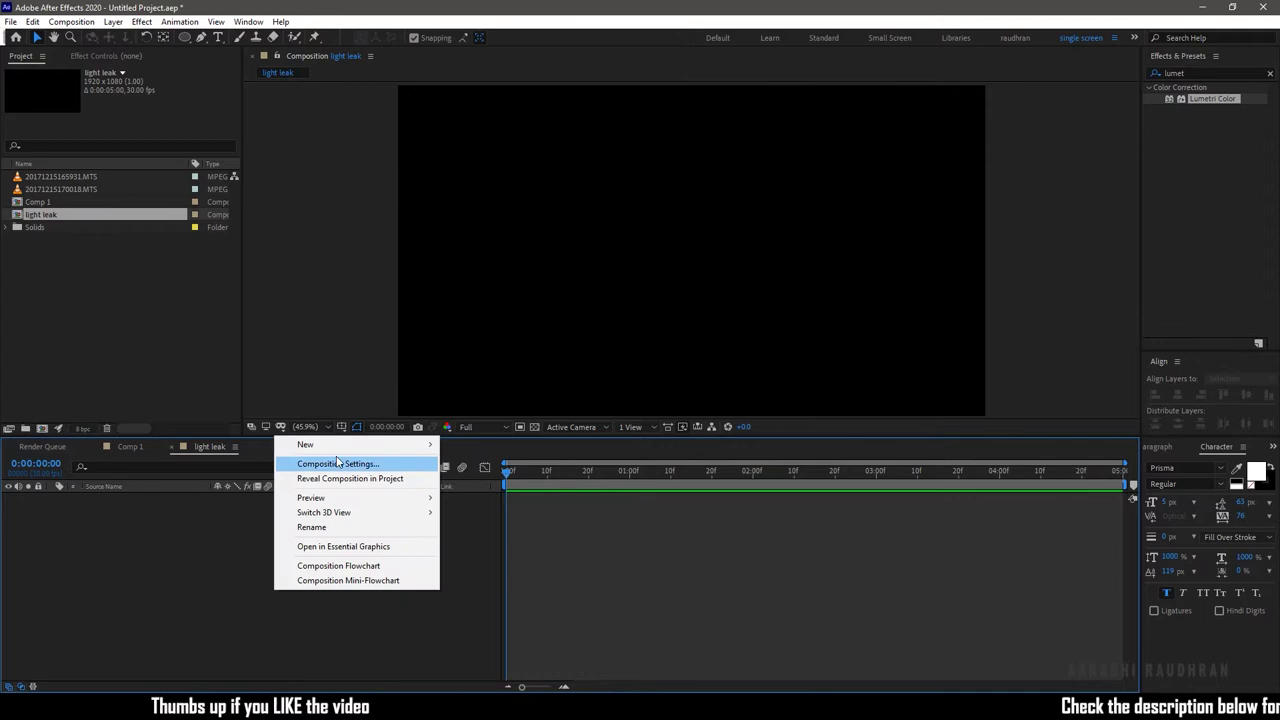
{"action": "mouse_move", "coordinate": [360, 444]}
{"action": "left_click", "coordinate": [498, 486]}
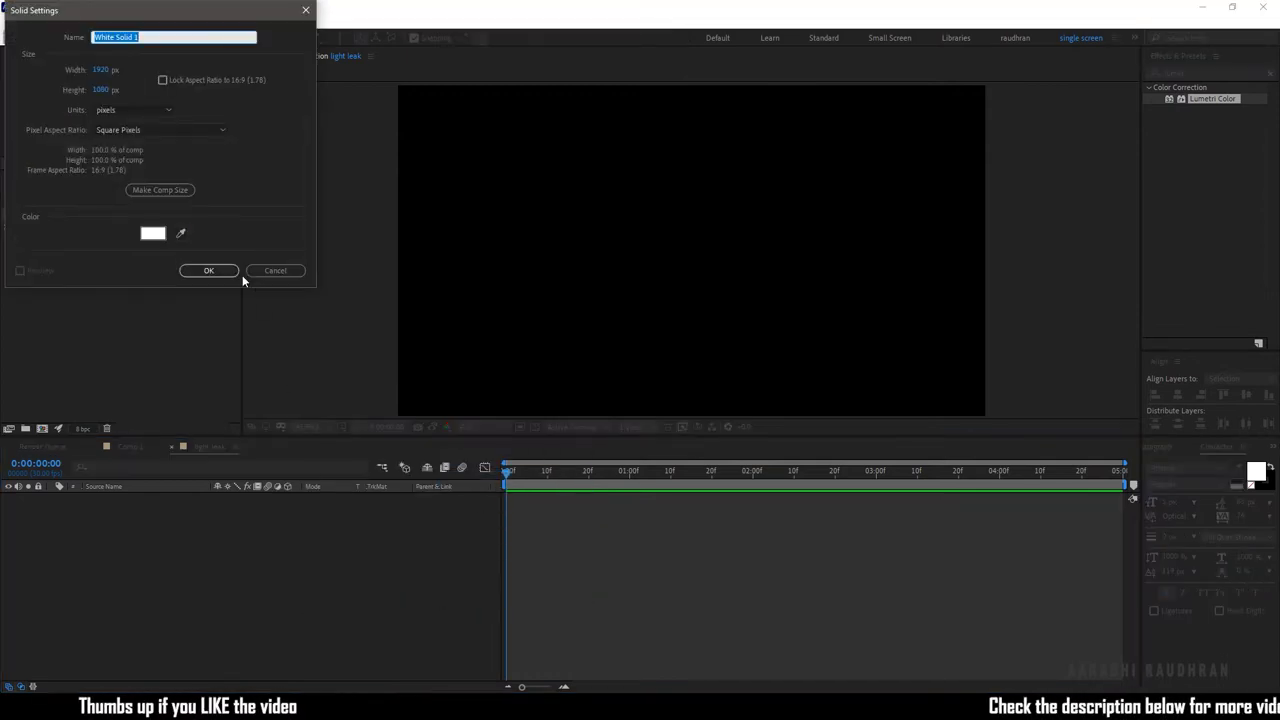
{"action": "left_click", "coordinate": [203, 268]}
{"action": "left_click", "coordinate": [1190, 73]}
{"action": "type", "text": "frac"}
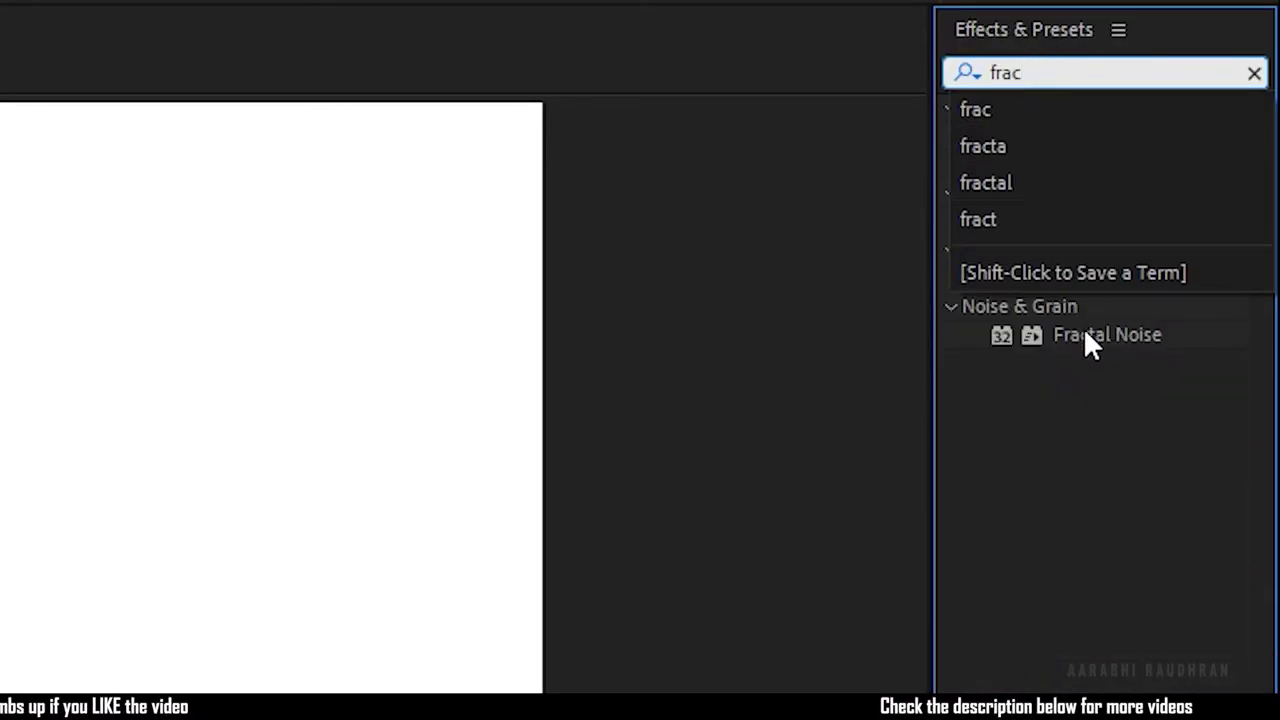
{"action": "left_click_drag", "start_coordinate": [1083, 327], "coordinate": [165, 500]}
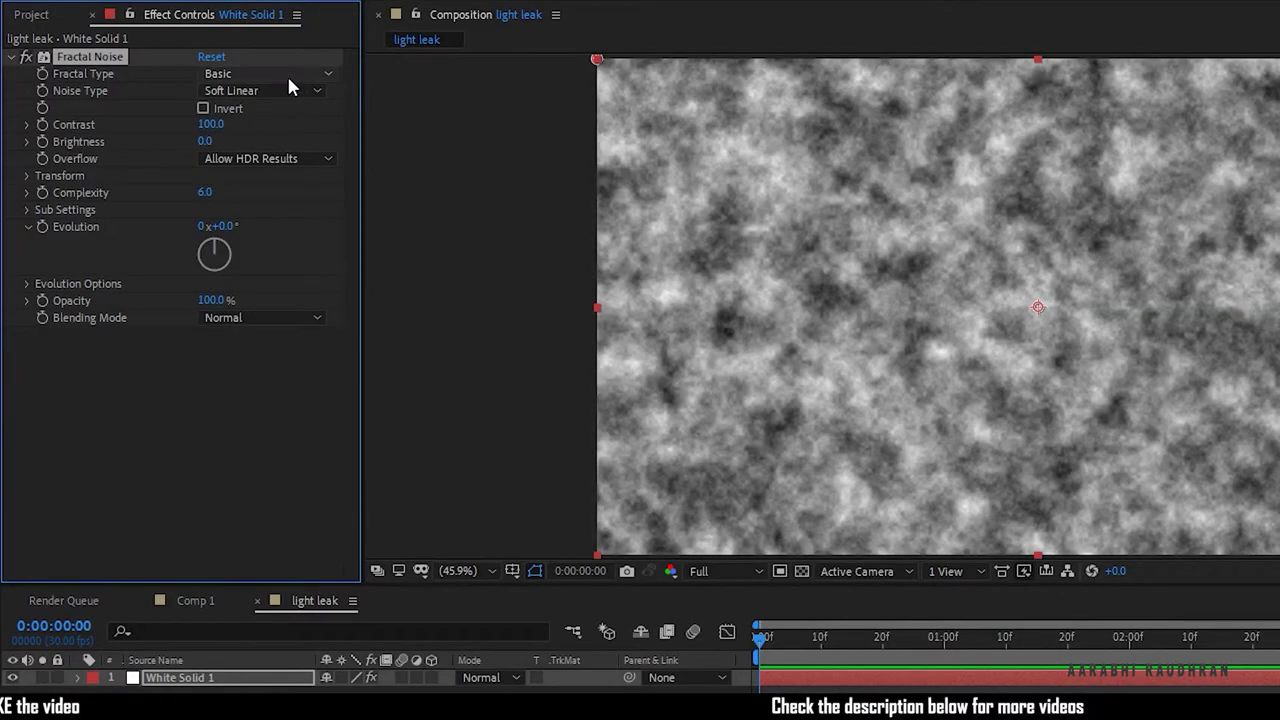
Set Fractal Type to Dynamic Progressive and Noise Type to Spline
{"action": "left_click", "coordinate": [191, 95]}
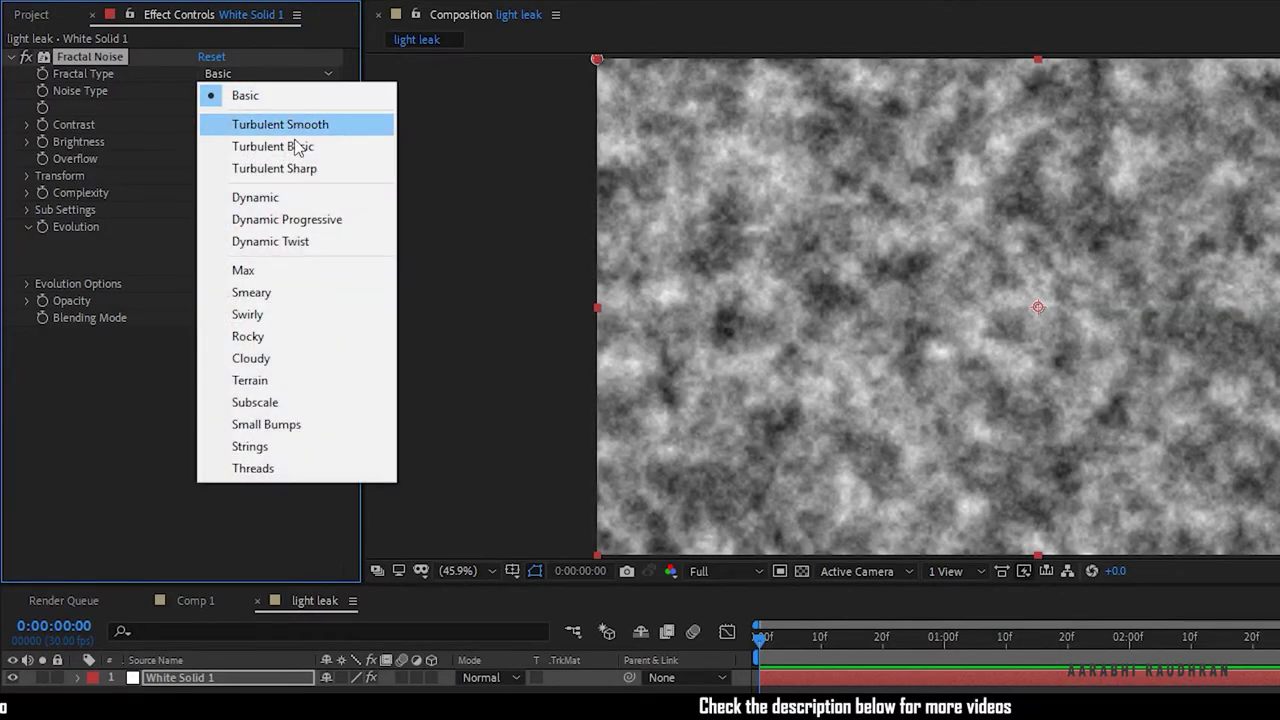
{"action": "left_click", "coordinate": [287, 219]}
{"action": "left_click", "coordinate": [256, 93]}
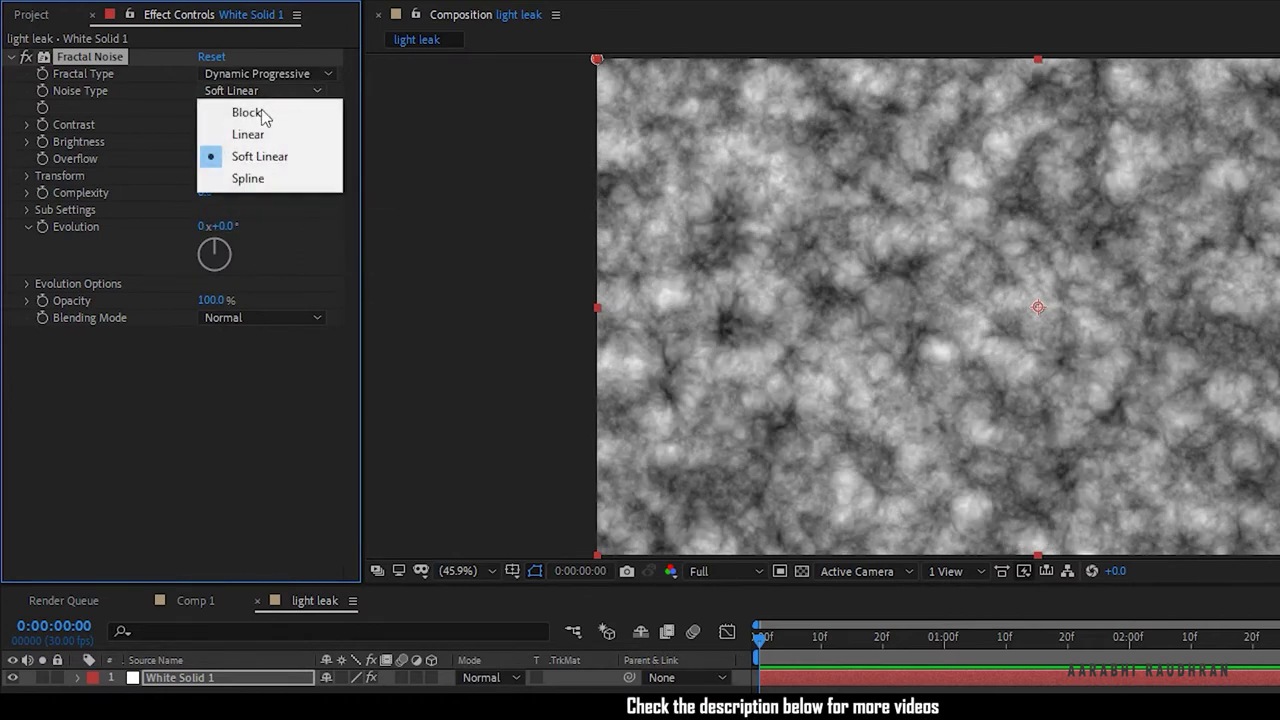
{"action": "left_click", "coordinate": [270, 180]}
Set the noise Contrast to 300, Brightness to -50 and Complexity to 2
{"action": "left_click", "coordinate": [211, 124]}
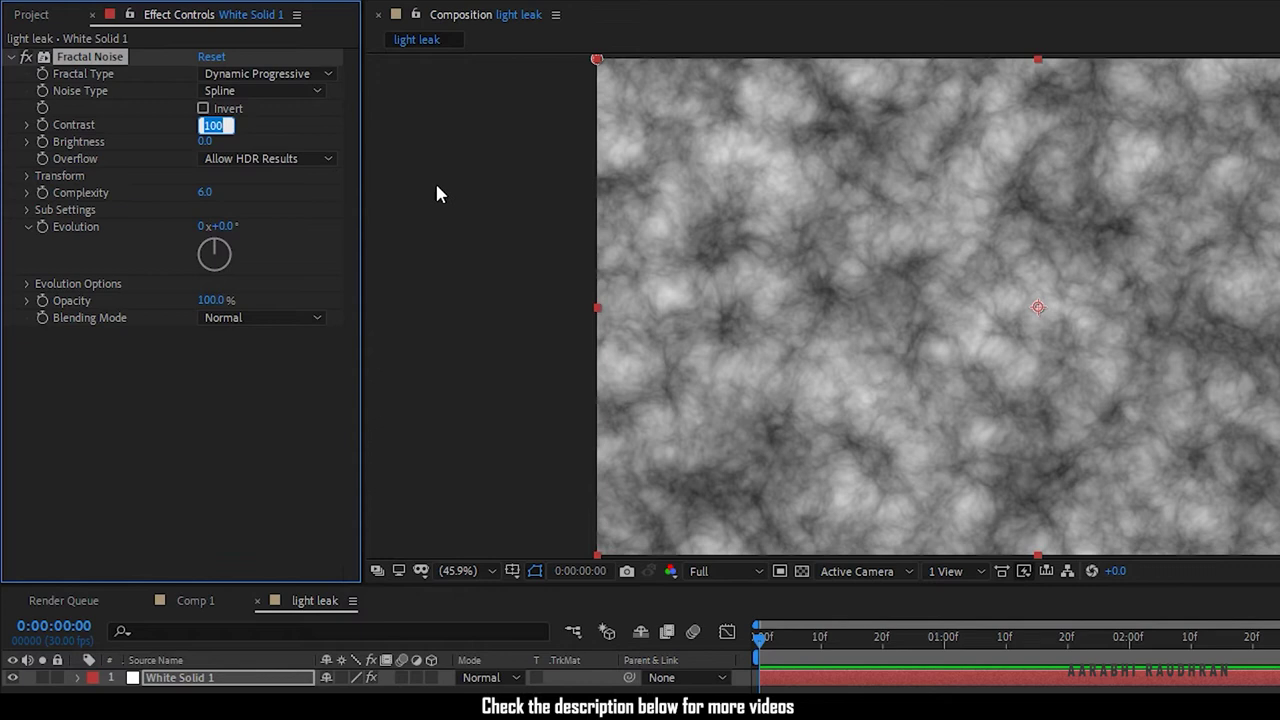
{"action": "type", "text": "300"}
{"action": "key", "text": "Return"}
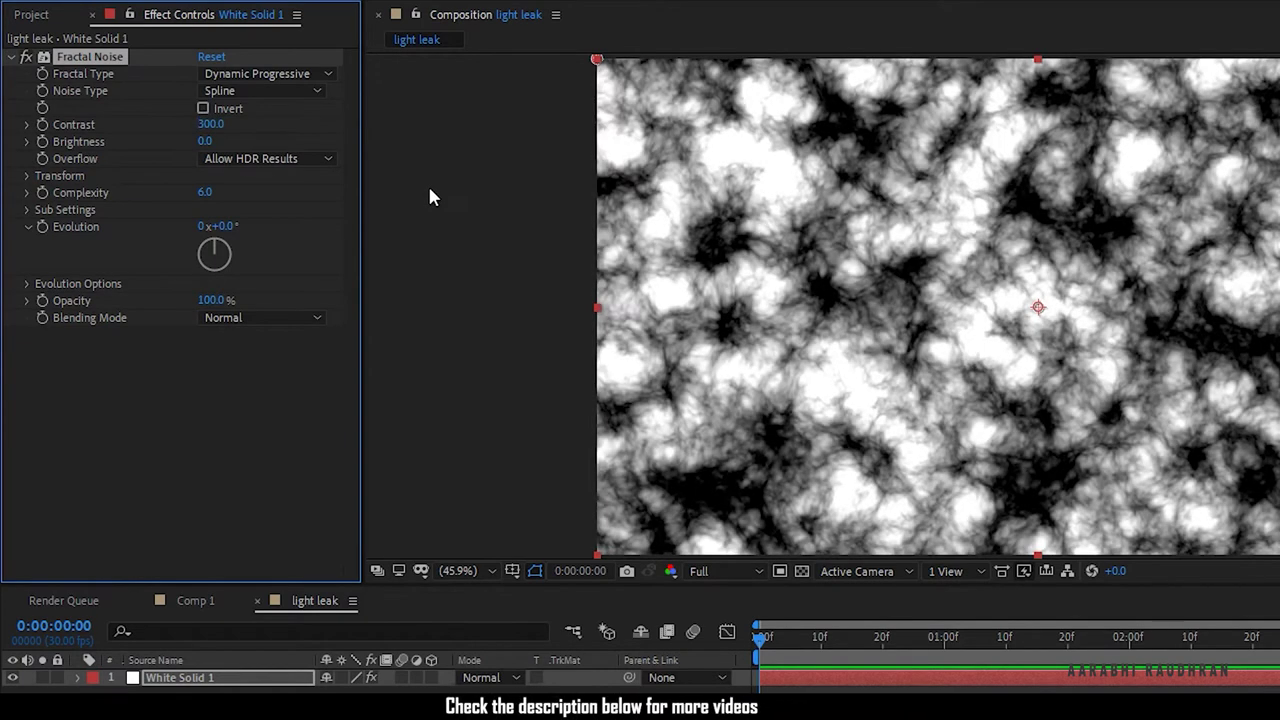
{"action": "left_click", "coordinate": [205, 143]}
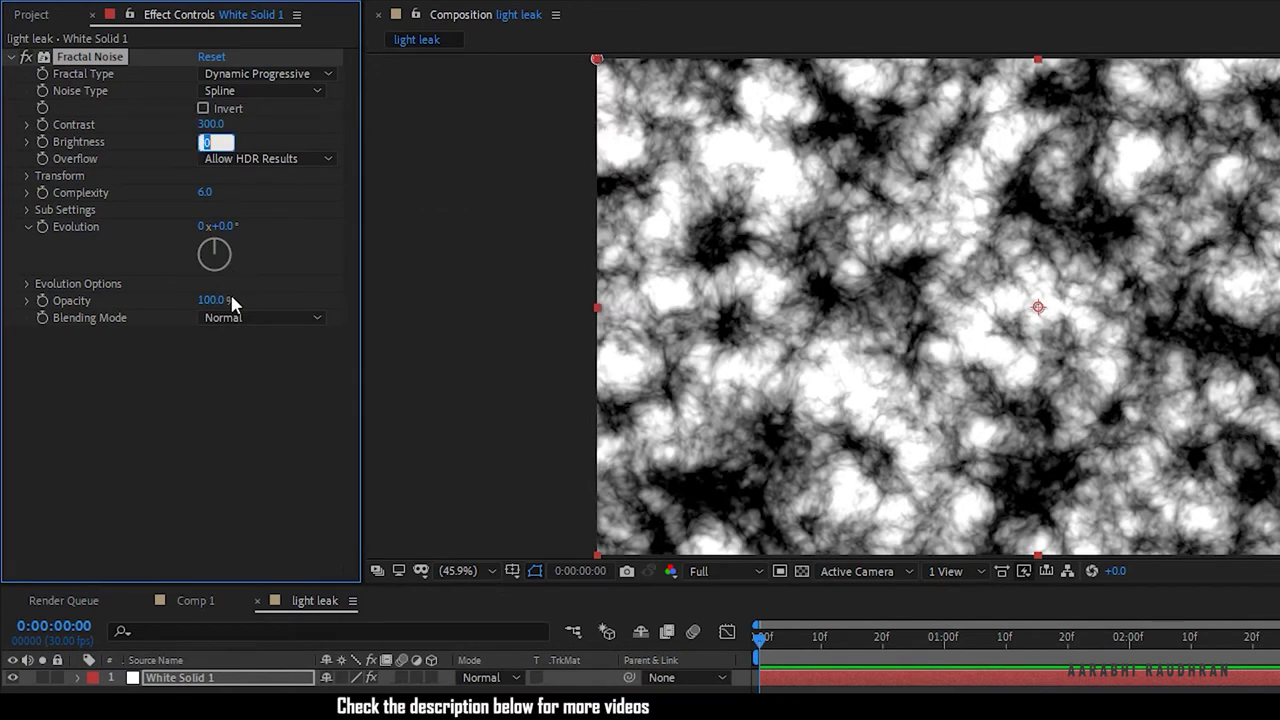
{"action": "key", "text": "Return"}
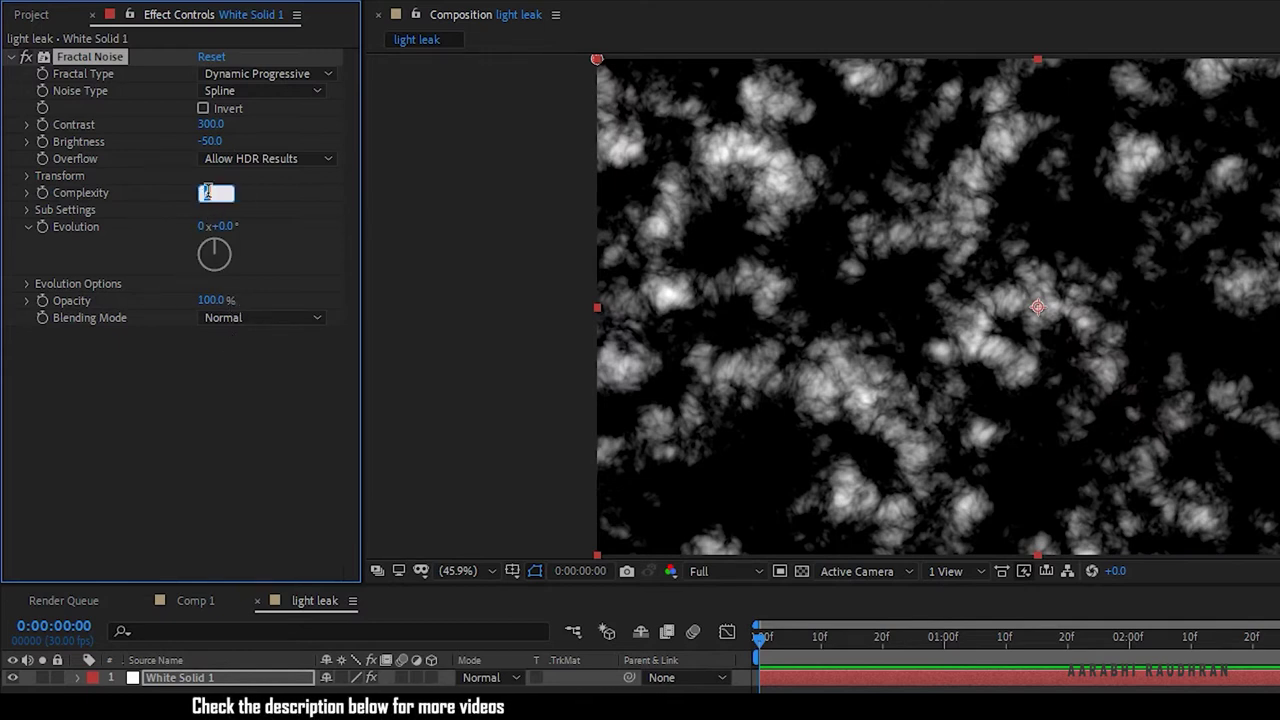
{"action": "type", "text": "2"}
{"action": "key", "text": "Return"}
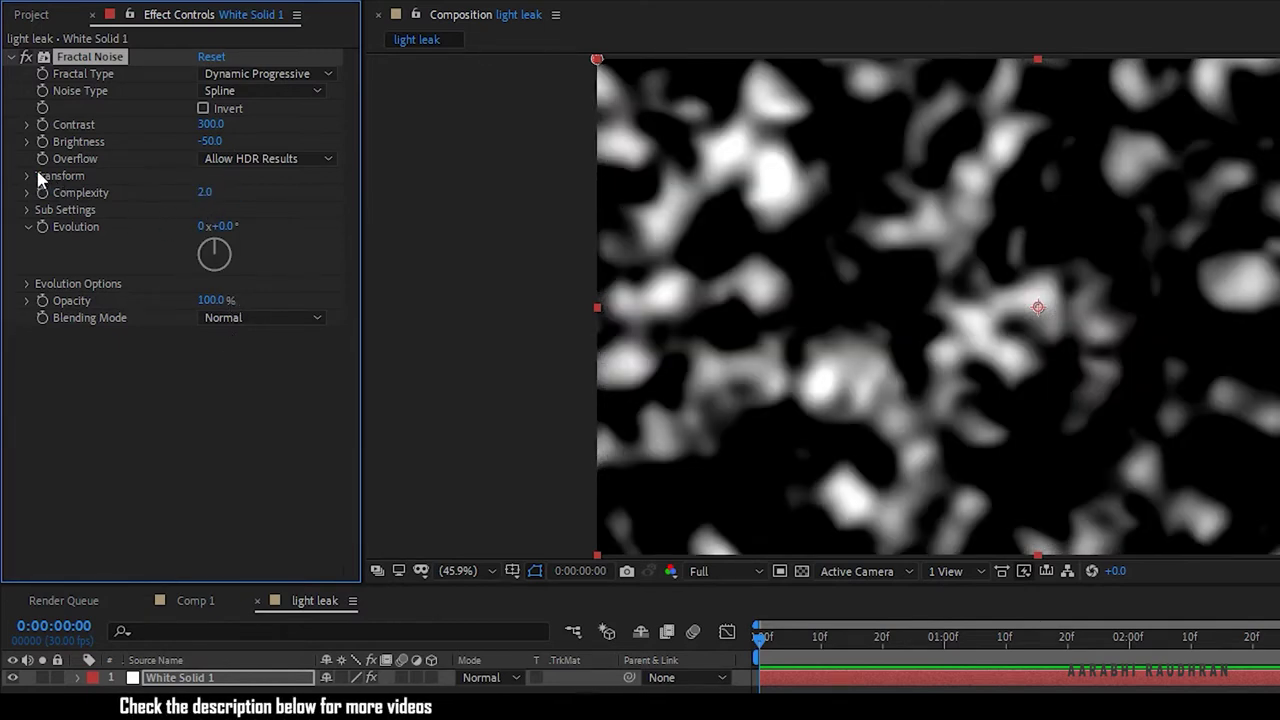
Set the Fractal Noise Transform Scale to 600 and Complexity to 1
{"action": "left_click", "coordinate": [27, 177]}
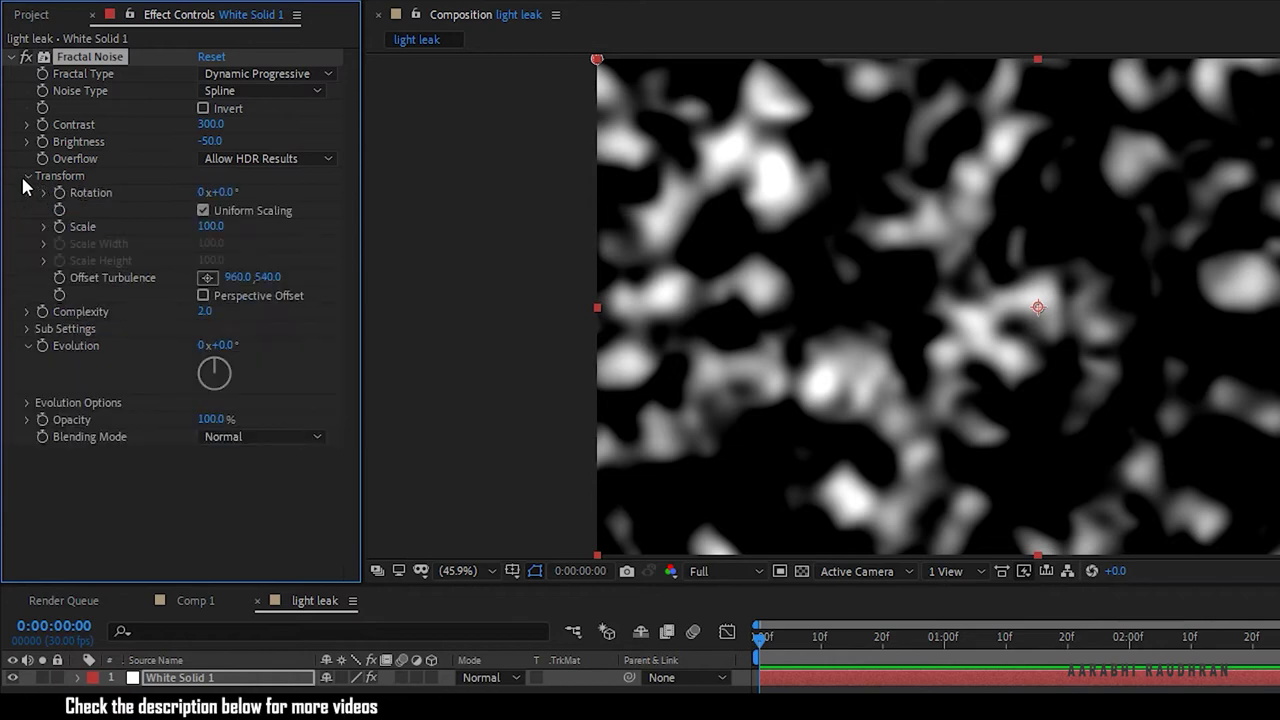
{"action": "left_click", "coordinate": [211, 228]}
{"action": "type", "text": "60"}
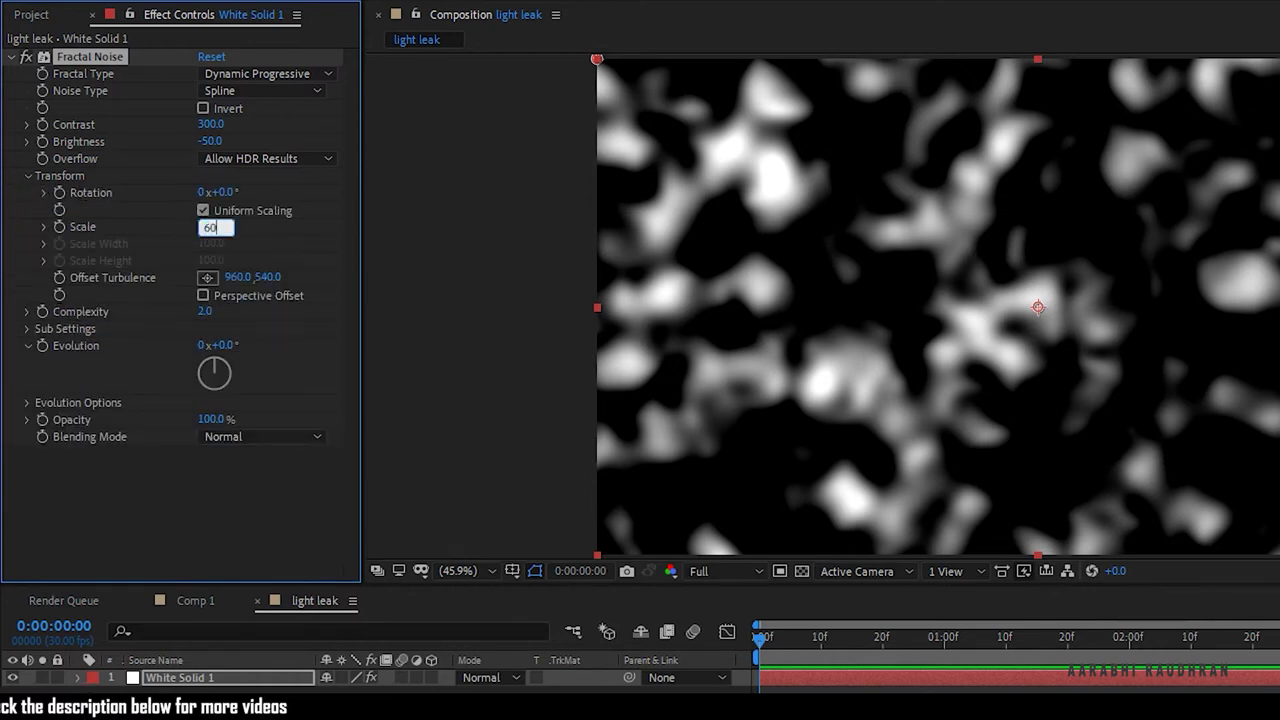
{"action": "type", "text": "0"}
{"action": "key", "text": "Return"}
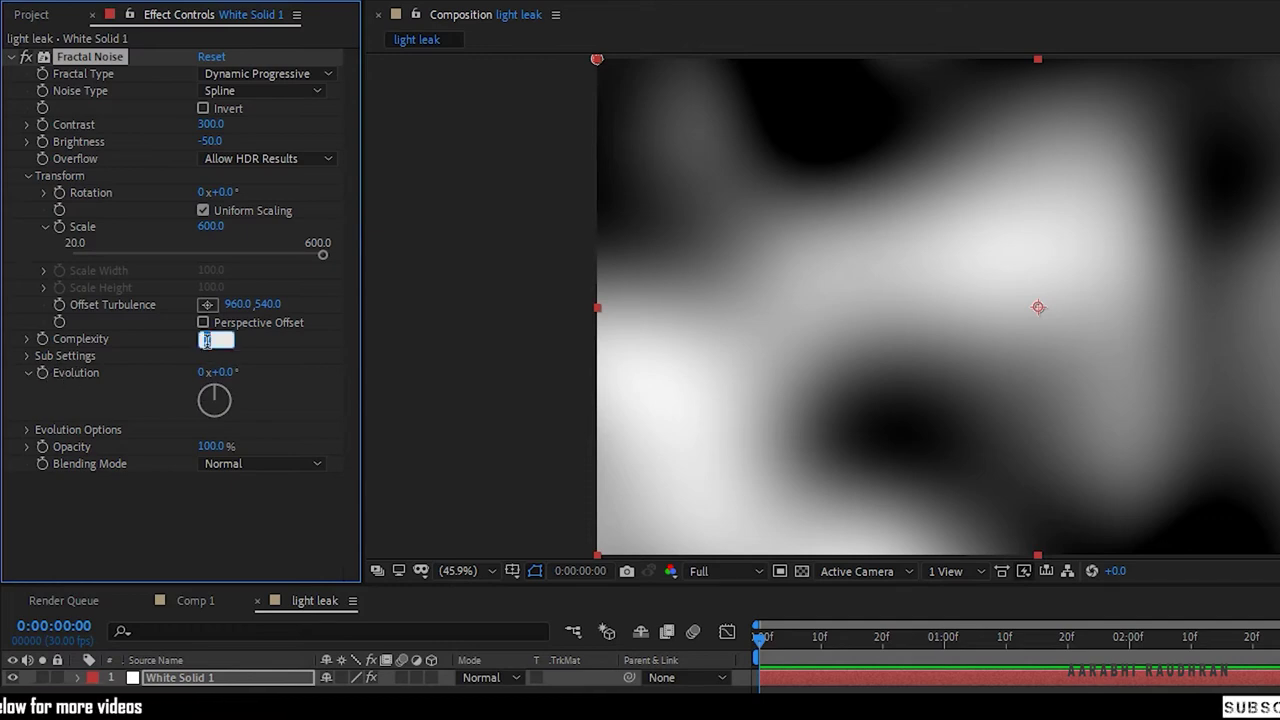
{"action": "key", "text": "Return"}
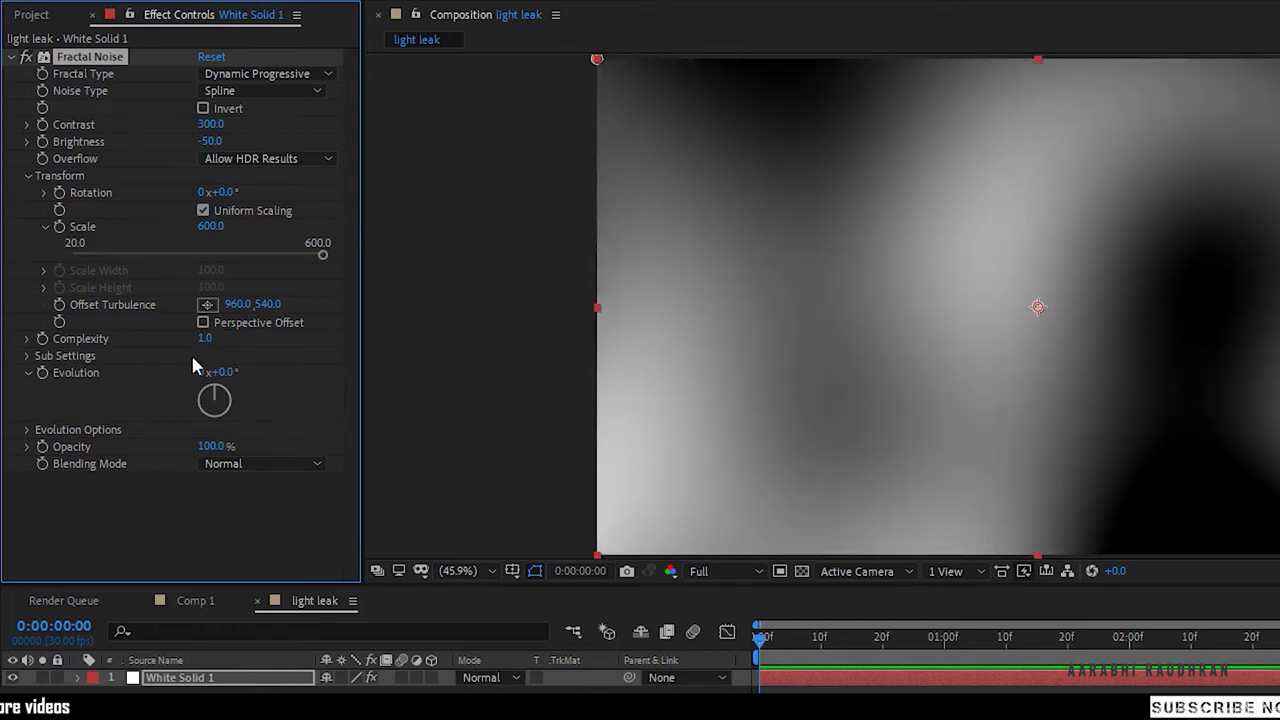
Add a time*5 expression to Evolution and preview the morphing noise
{"action": "left_click", "coordinate": [41, 372], "text": "alt"}
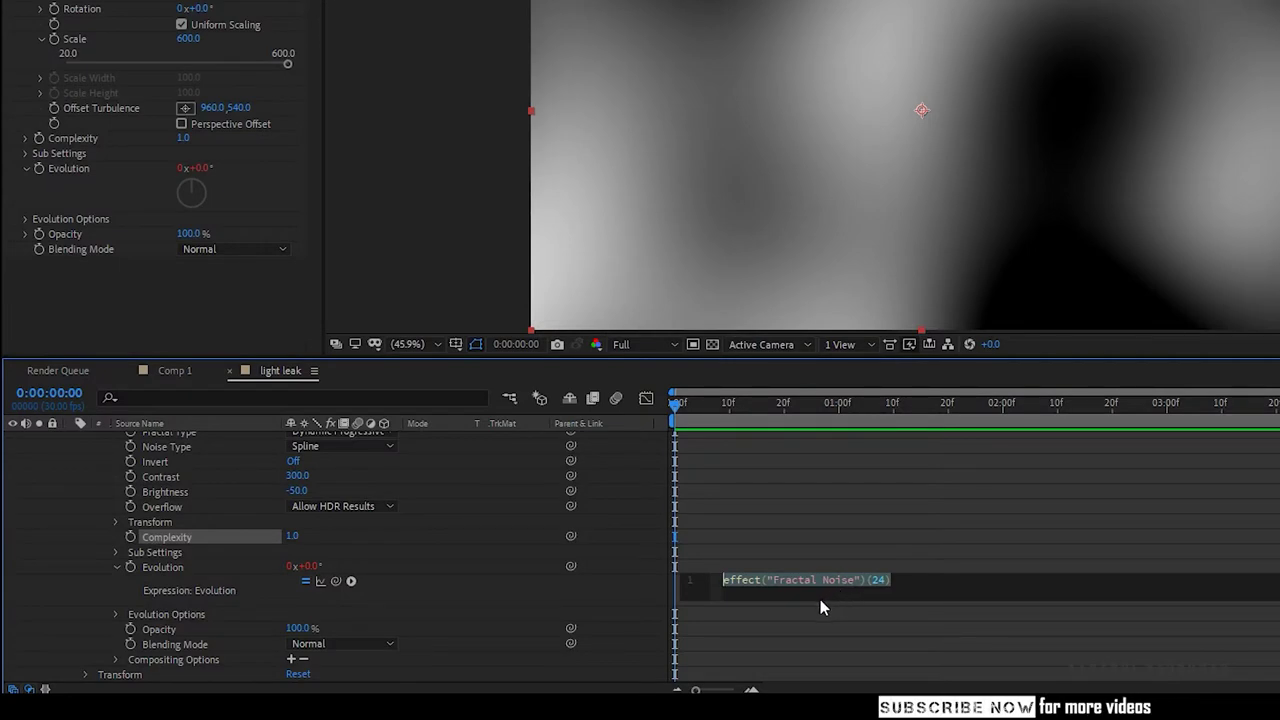
{"action": "type", "text": "time"}
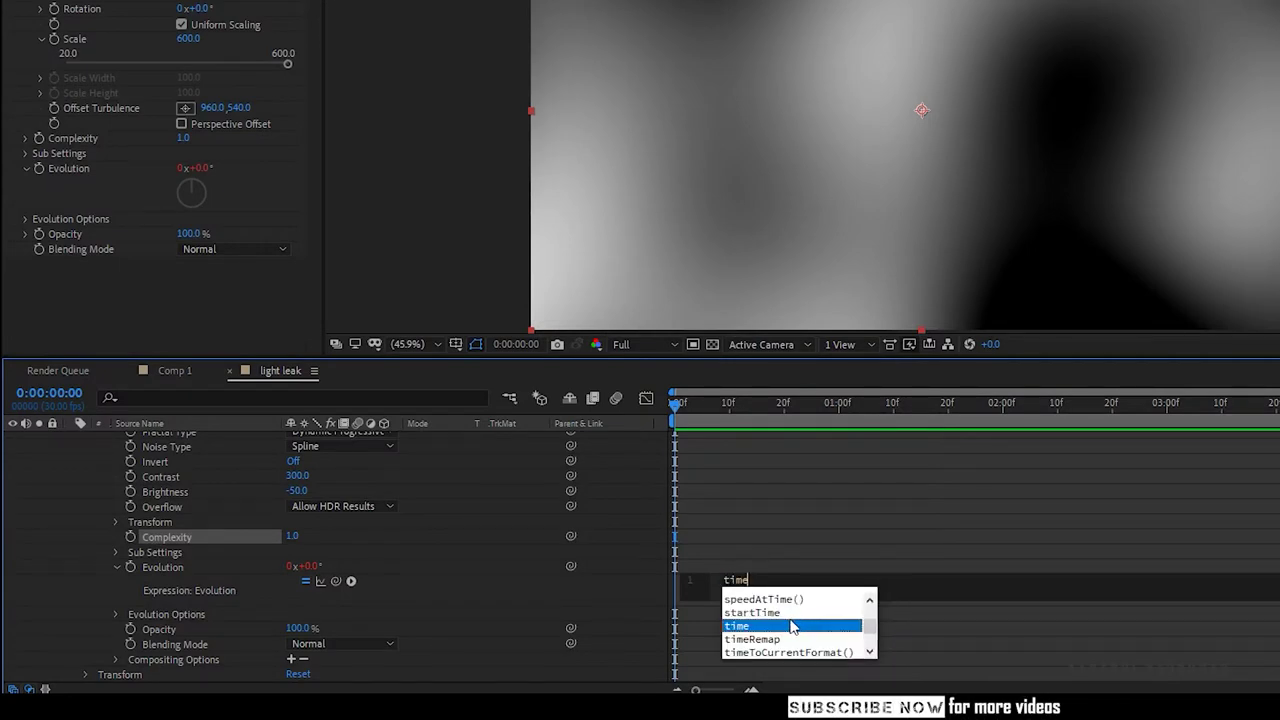
{"action": "type", "text": "*500"}
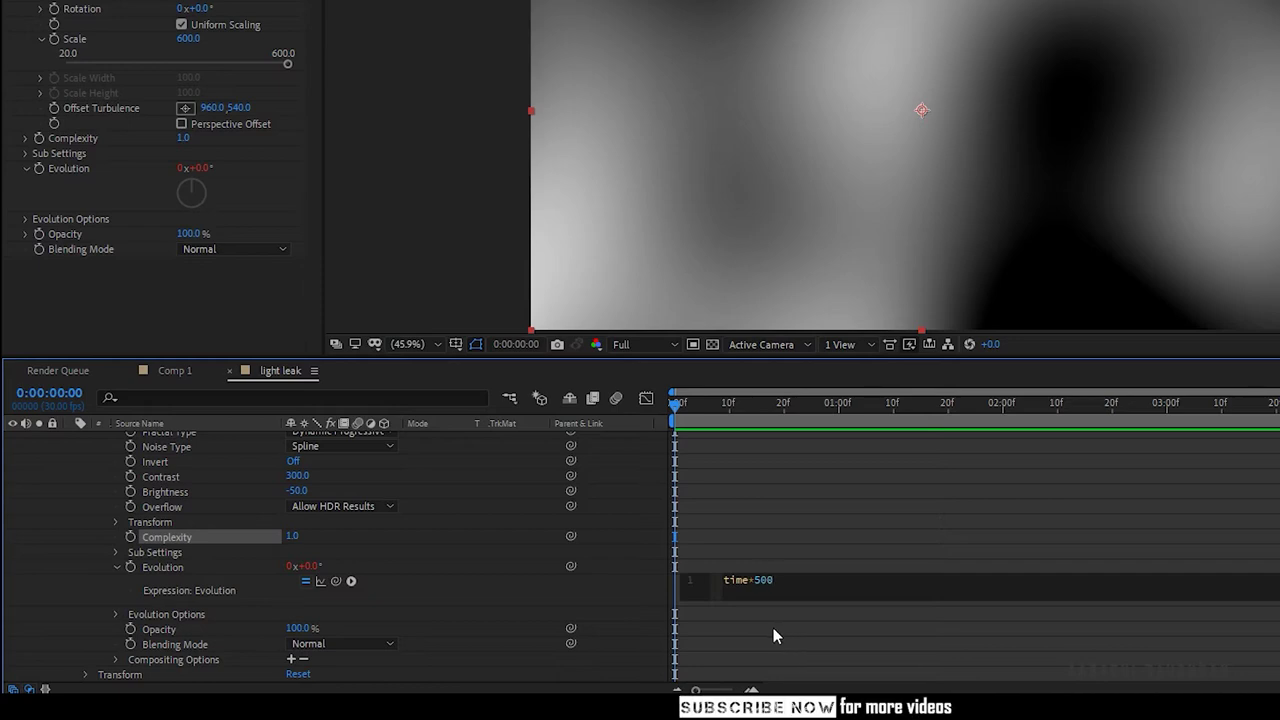
{"action": "left_click", "coordinate": [773, 627]}
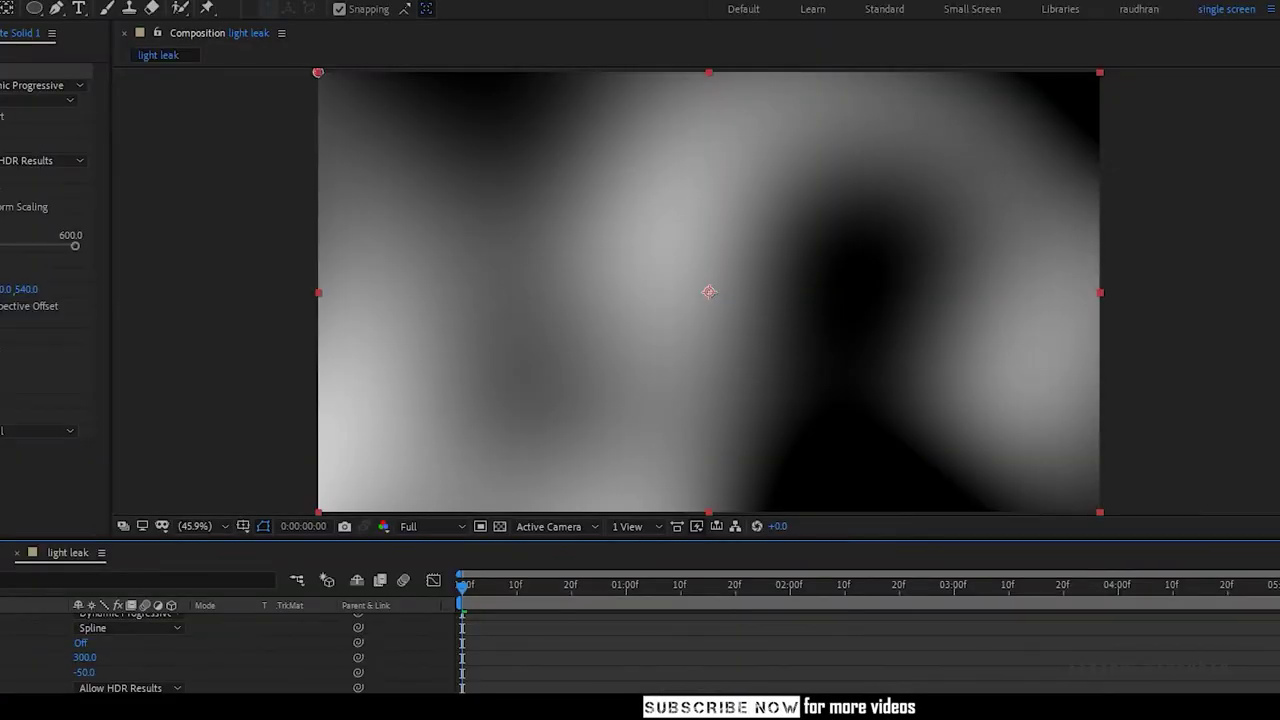
{"action": "key", "text": "space"}
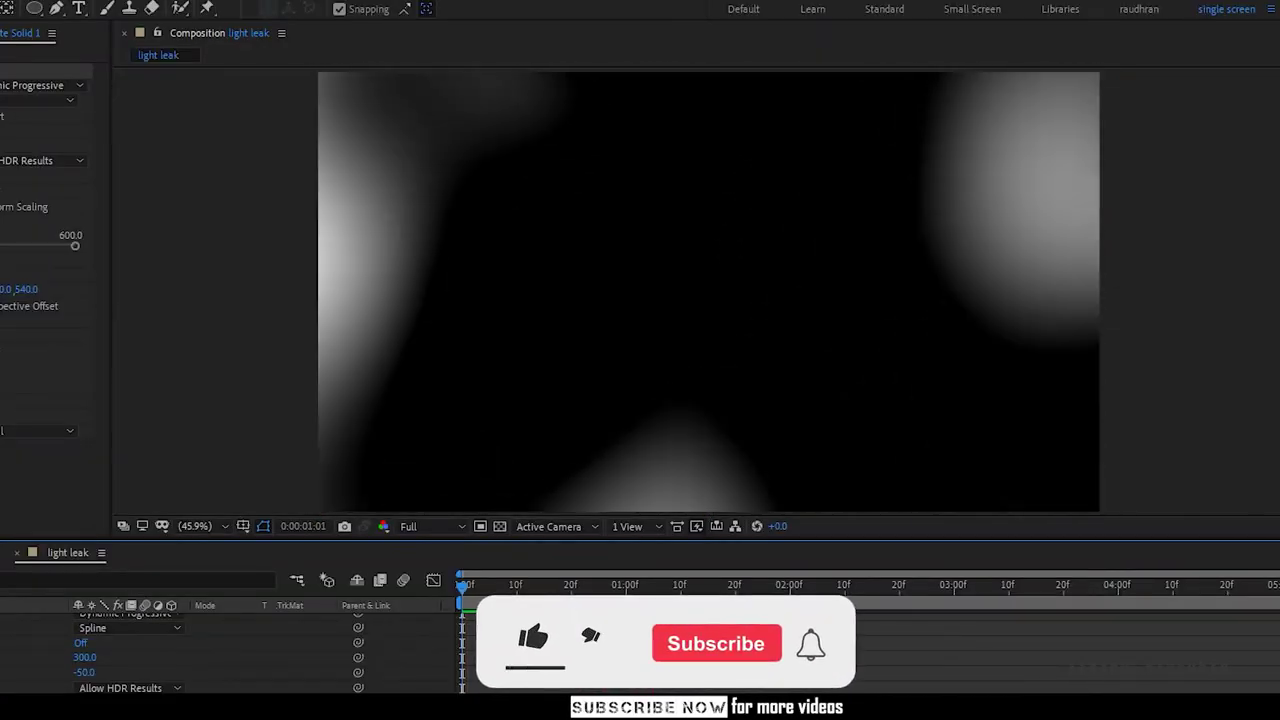
{"action": "key", "text": "space"}
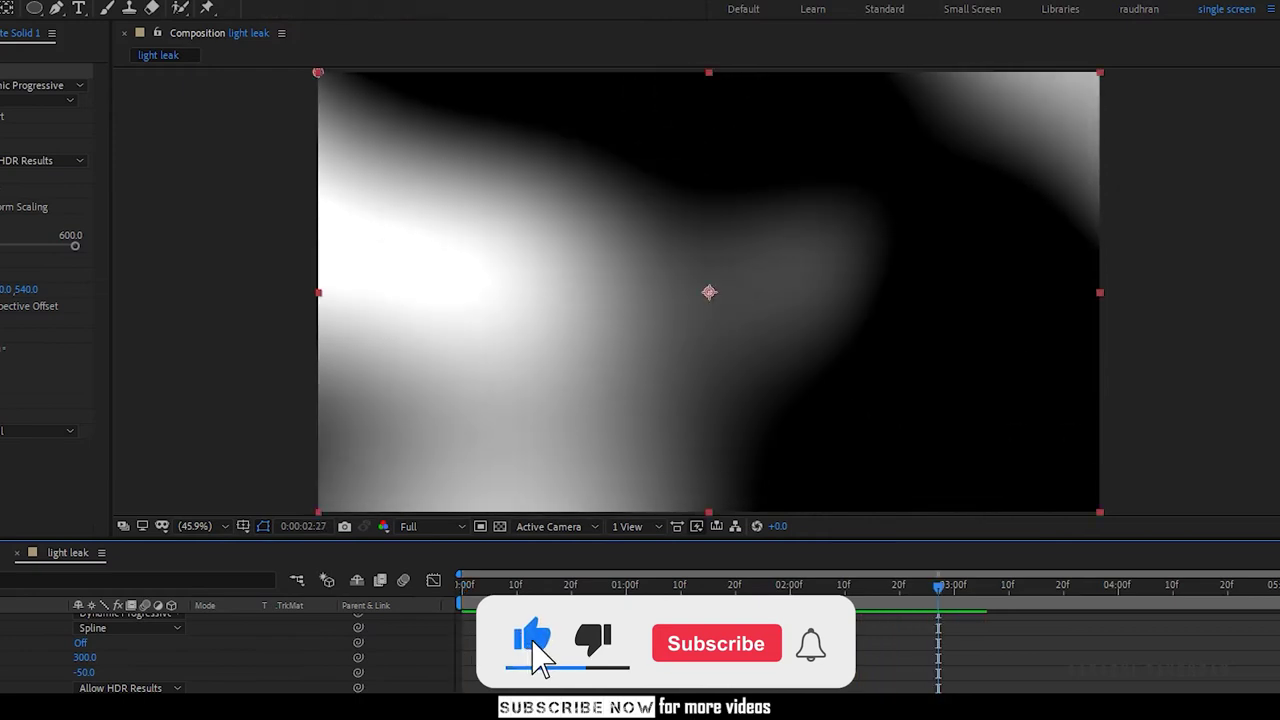
At 0:00:02:15, keyframe Brightness and raise it to 206 for a fully white frame
{"action": "left_click", "coordinate": [873, 595]}
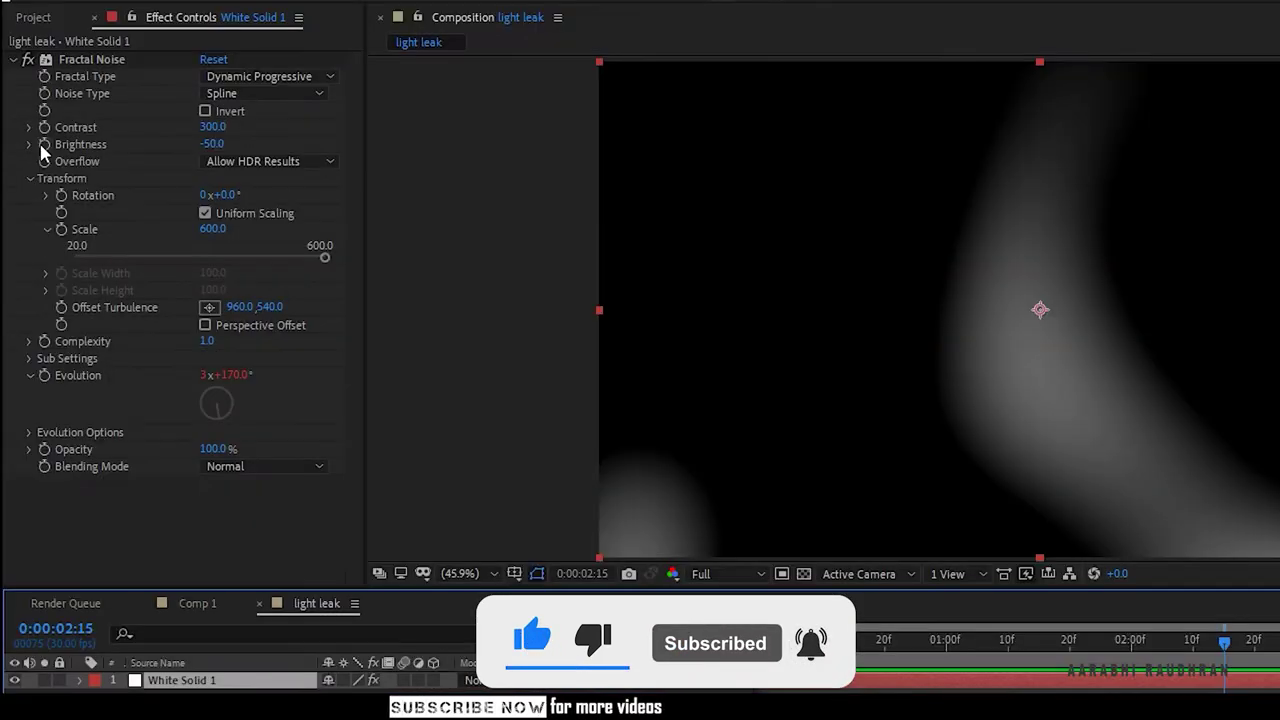
{"action": "left_click", "coordinate": [26, 143]}
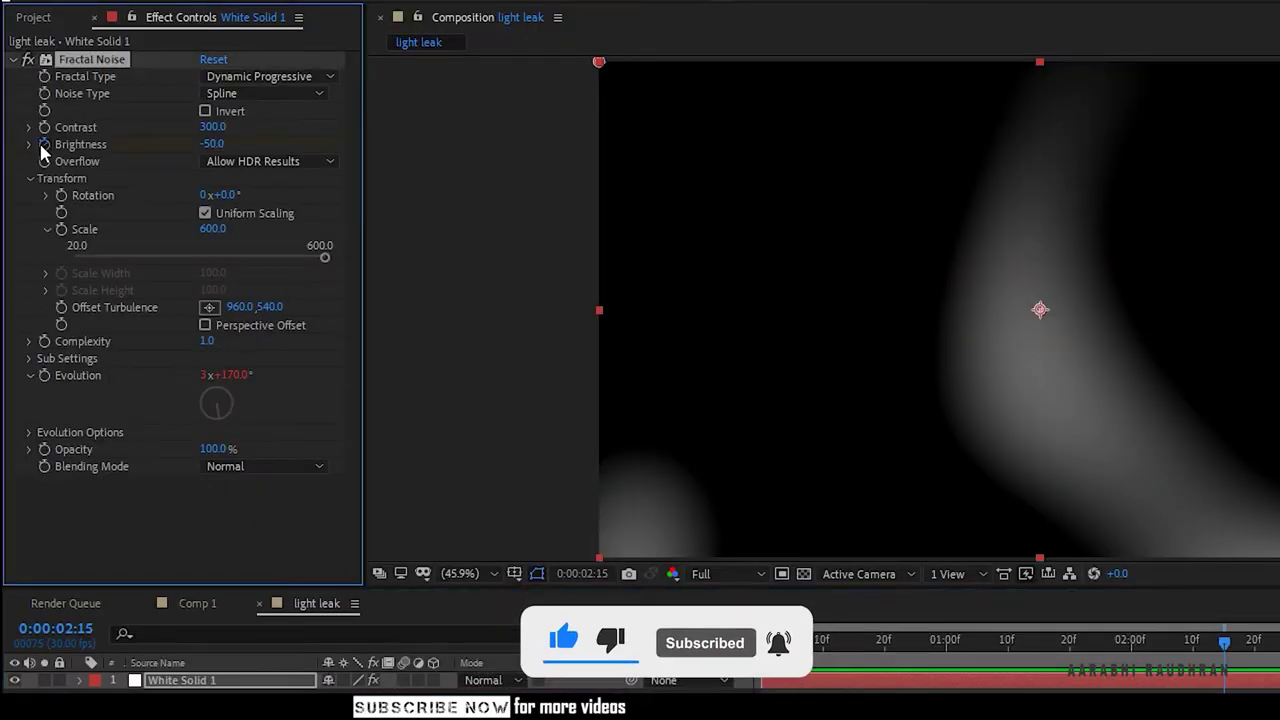
{"action": "left_click_drag", "start_coordinate": [212, 143], "coordinate": [391, 142]}
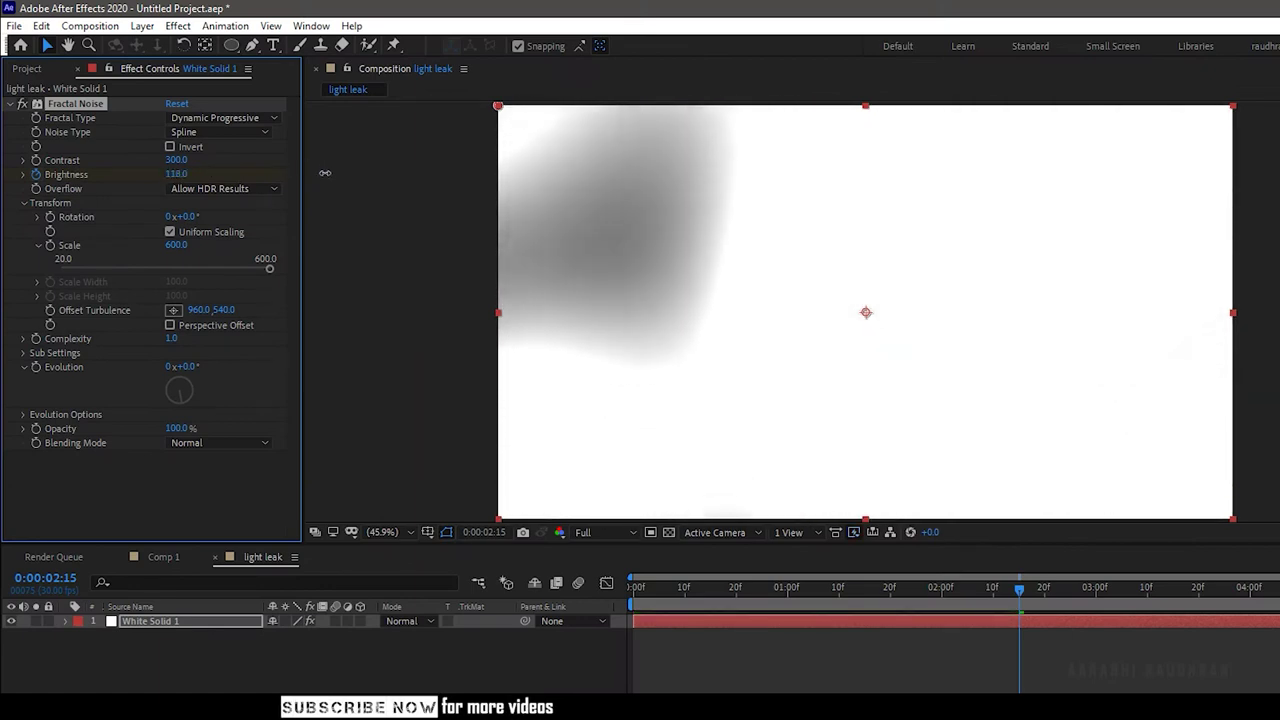
{"action": "left_click_drag", "start_coordinate": [325, 173], "coordinate": [374, 174]}
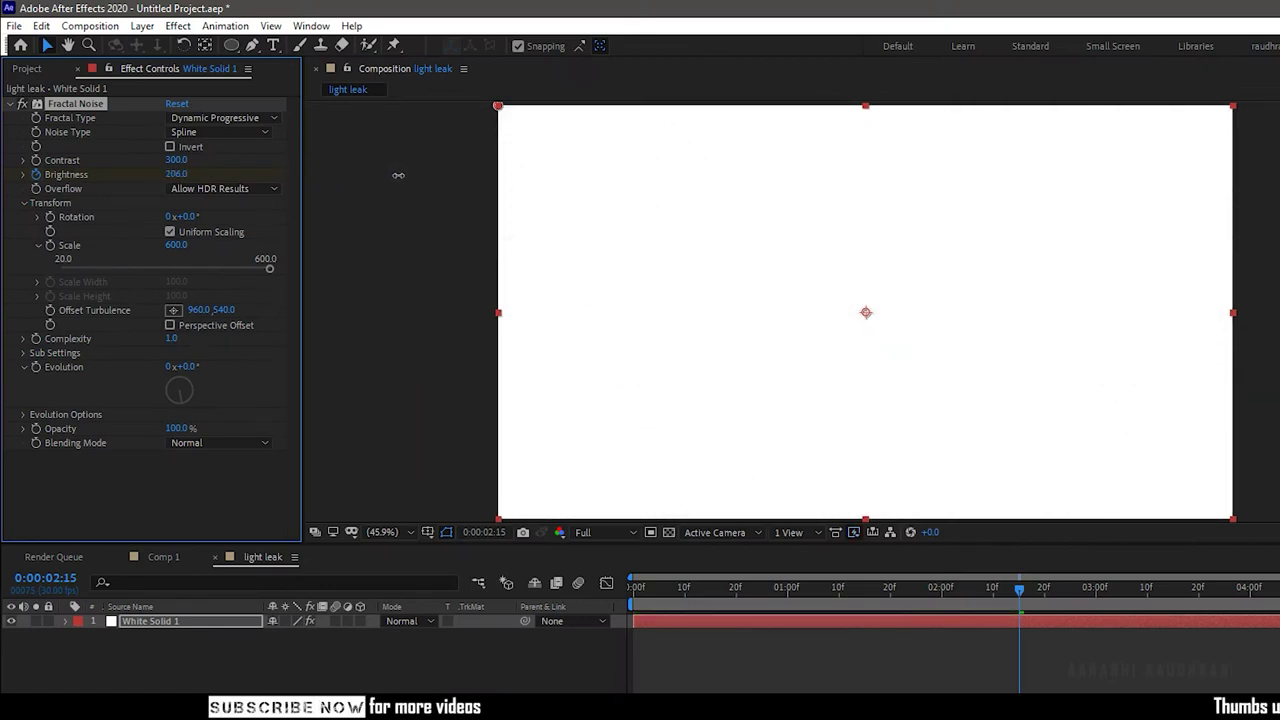
{"action": "key", "text": "u"}
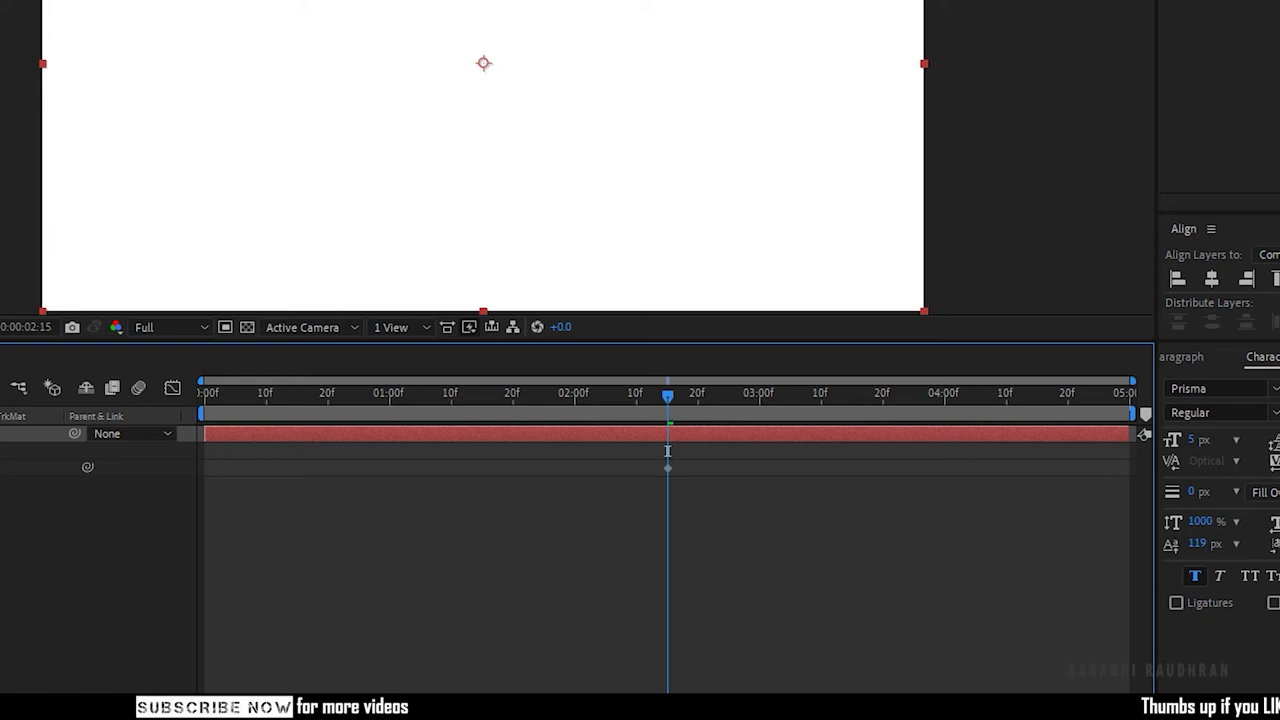
Keyframe low Brightness at the first frame (-100) and last frame 0:00:04:29 (-50)
{"action": "key", "text": "Home"}
{"action": "left_click", "coordinate": [212, 144]}
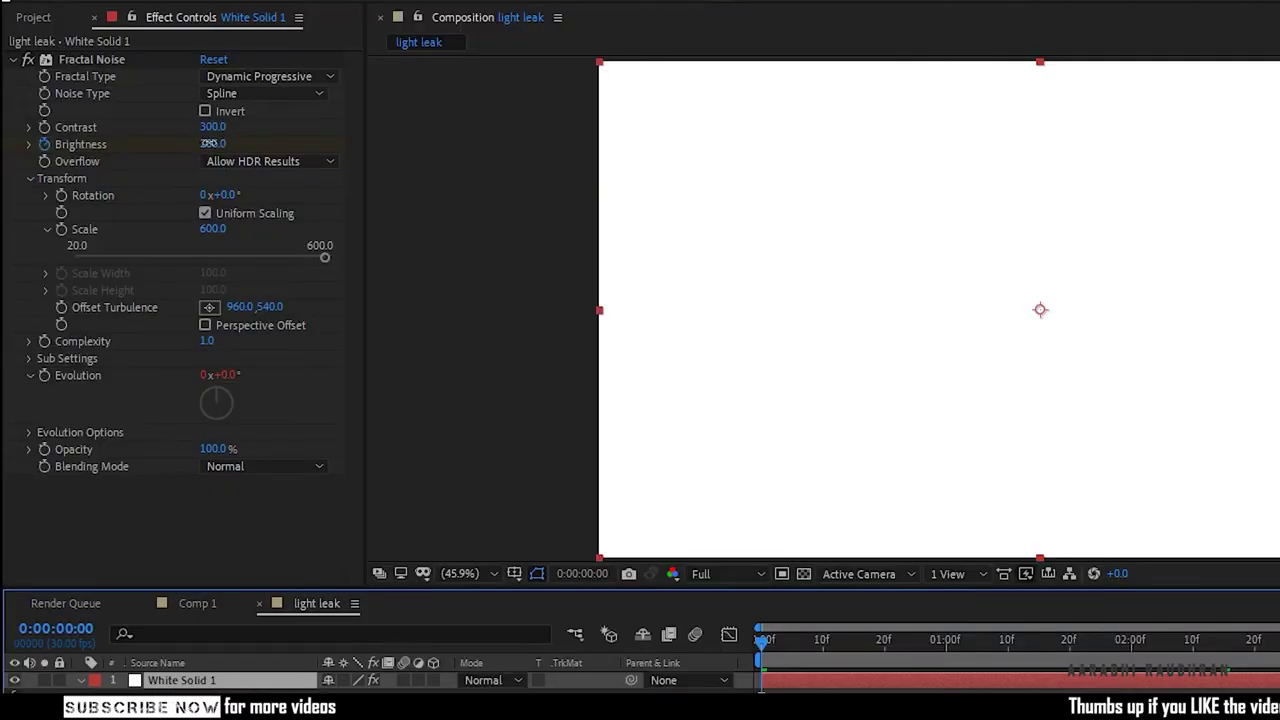
{"action": "type", "text": "-100"}
{"action": "key", "text": "Return"}
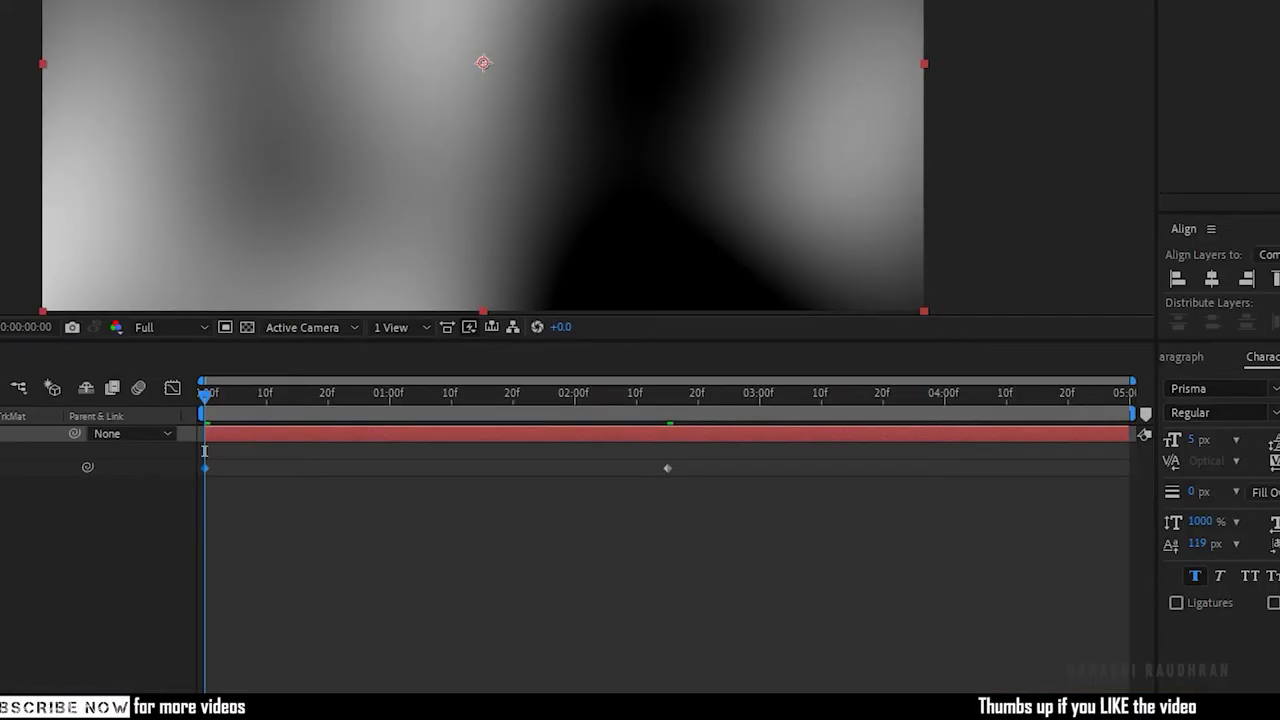
{"action": "left_click_drag", "start_coordinate": [204, 451], "coordinate": [1123, 451]}
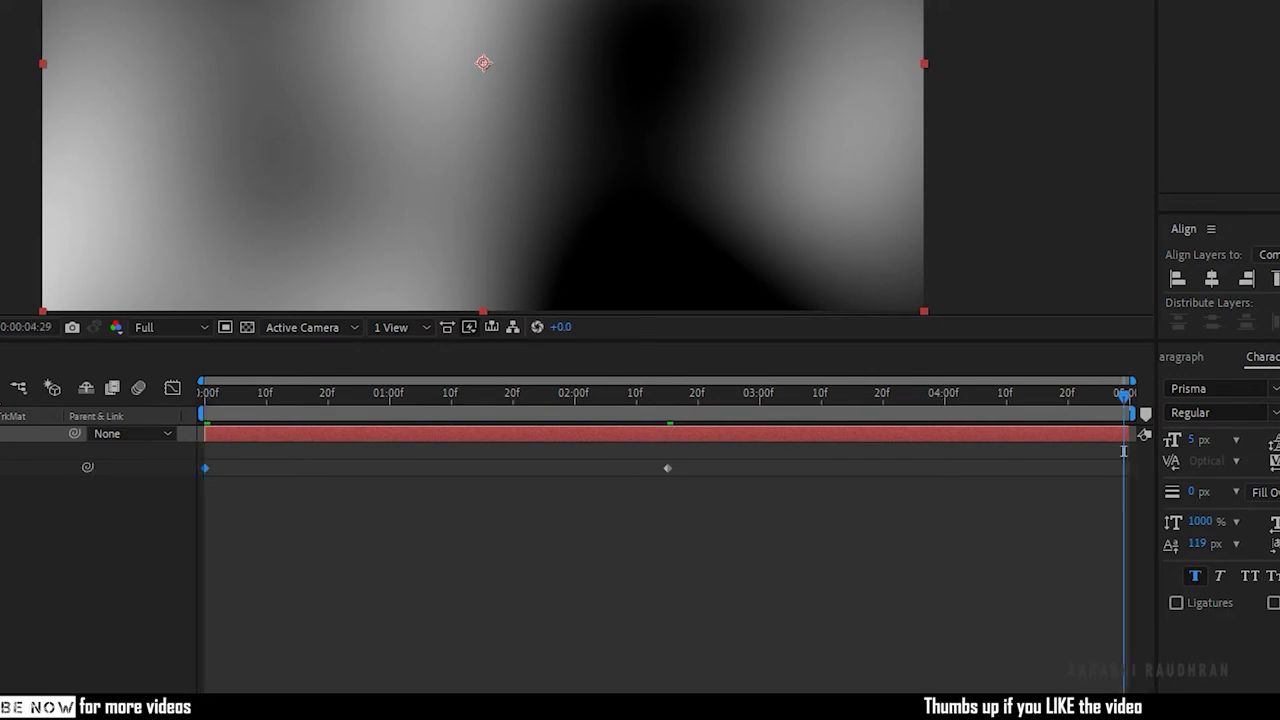
{"action": "left_click", "coordinate": [212, 144]}
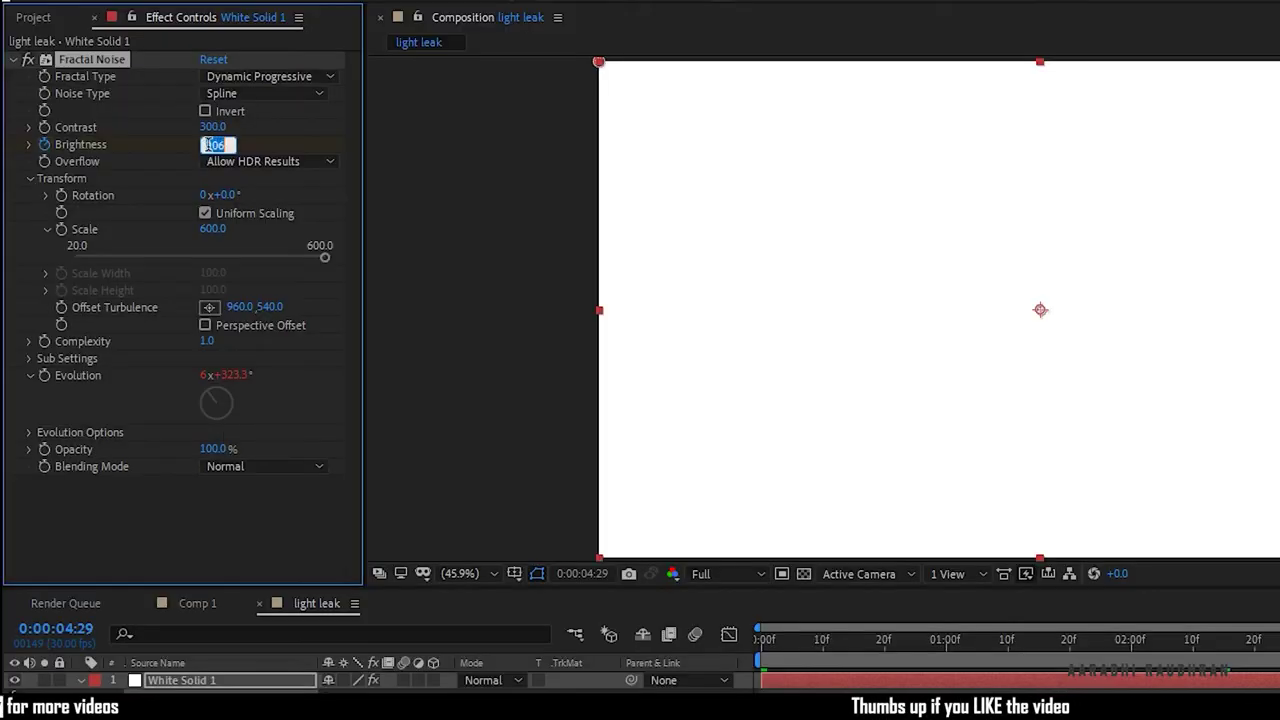
{"action": "type", "text": "-50"}
{"action": "key", "text": "Return"}
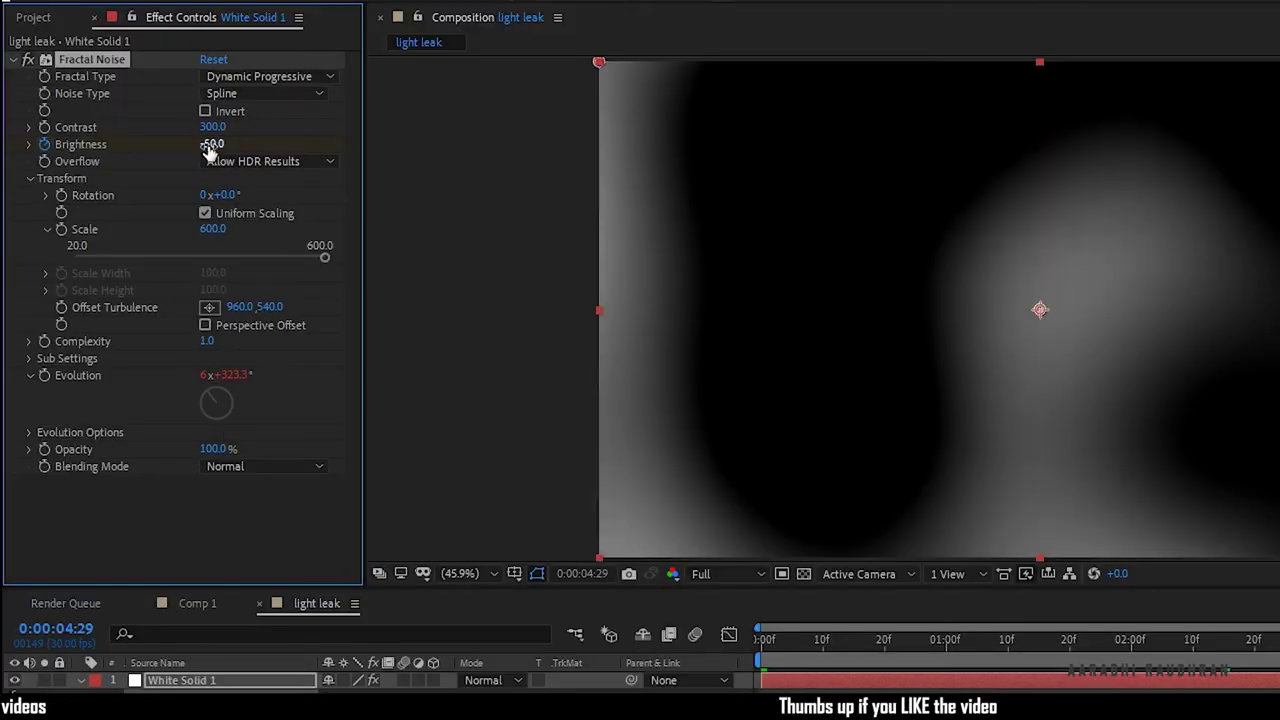
Preview the brightness animation, then return to 0:00:02:15 with its keyframes shown
{"action": "key", "text": "space"}
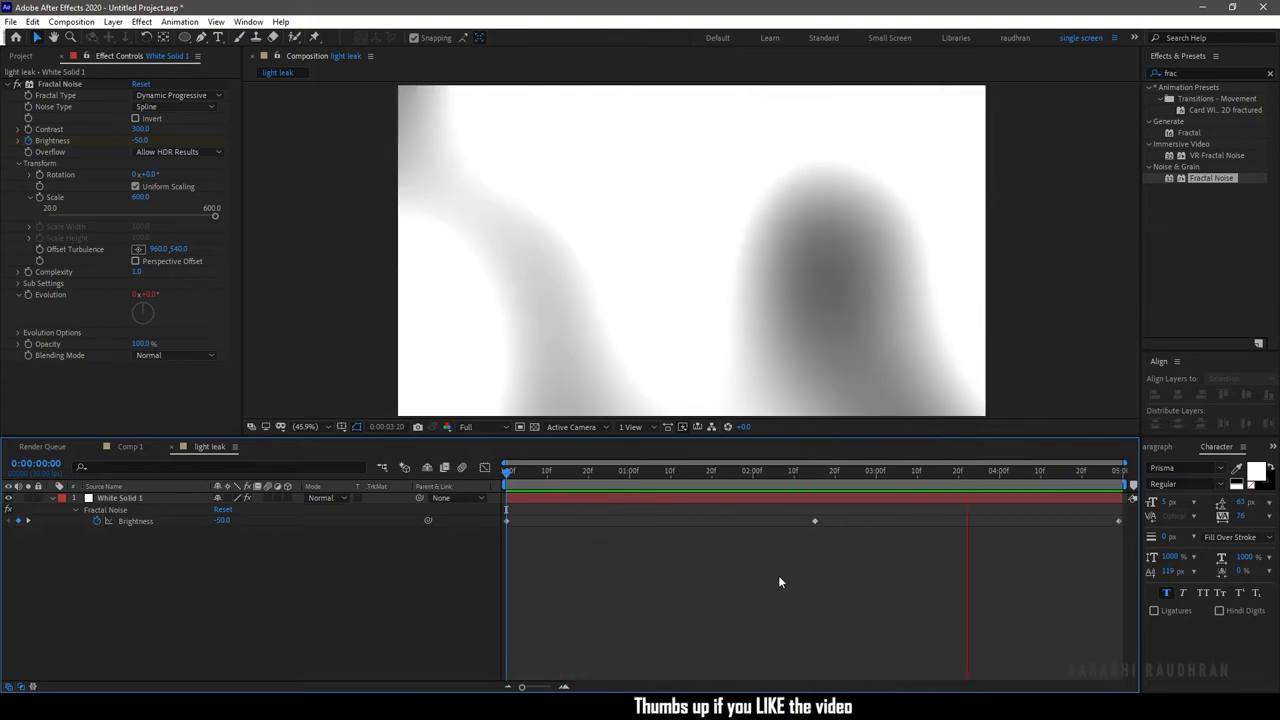
{"action": "key", "text": "u"}
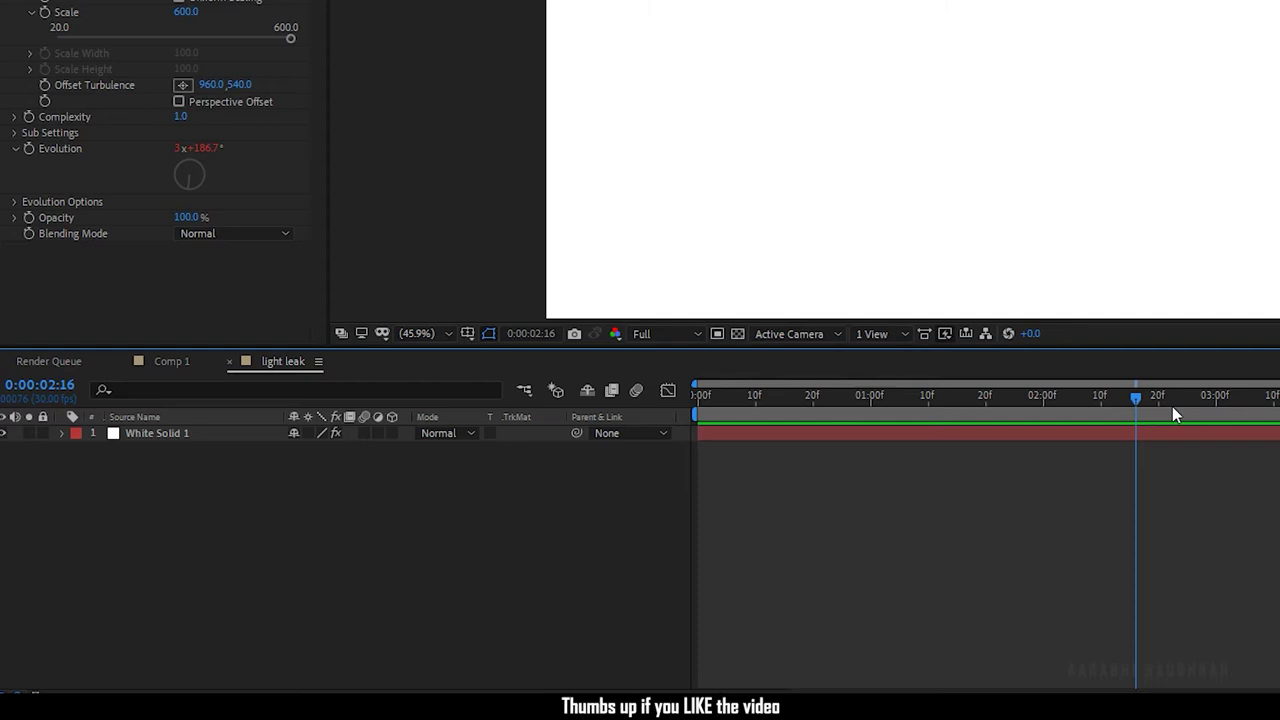
{"action": "left_click", "coordinate": [1128, 399]}
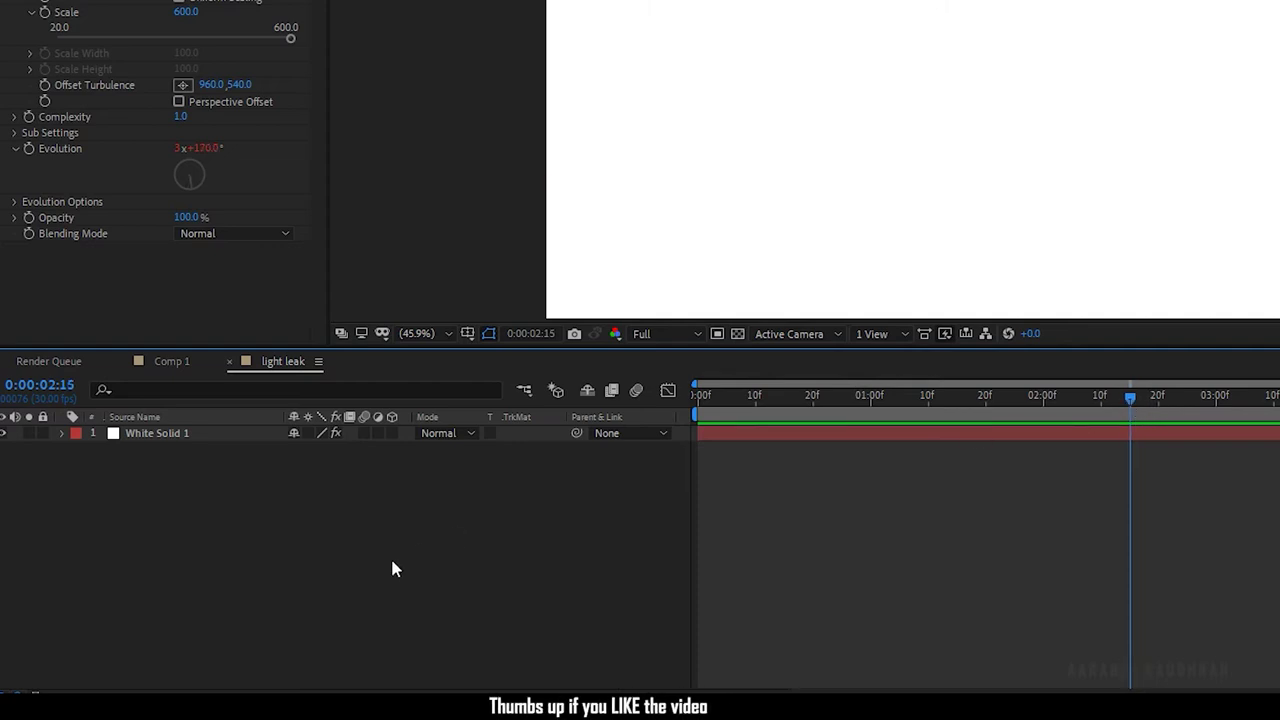
{"action": "key", "text": "u"}
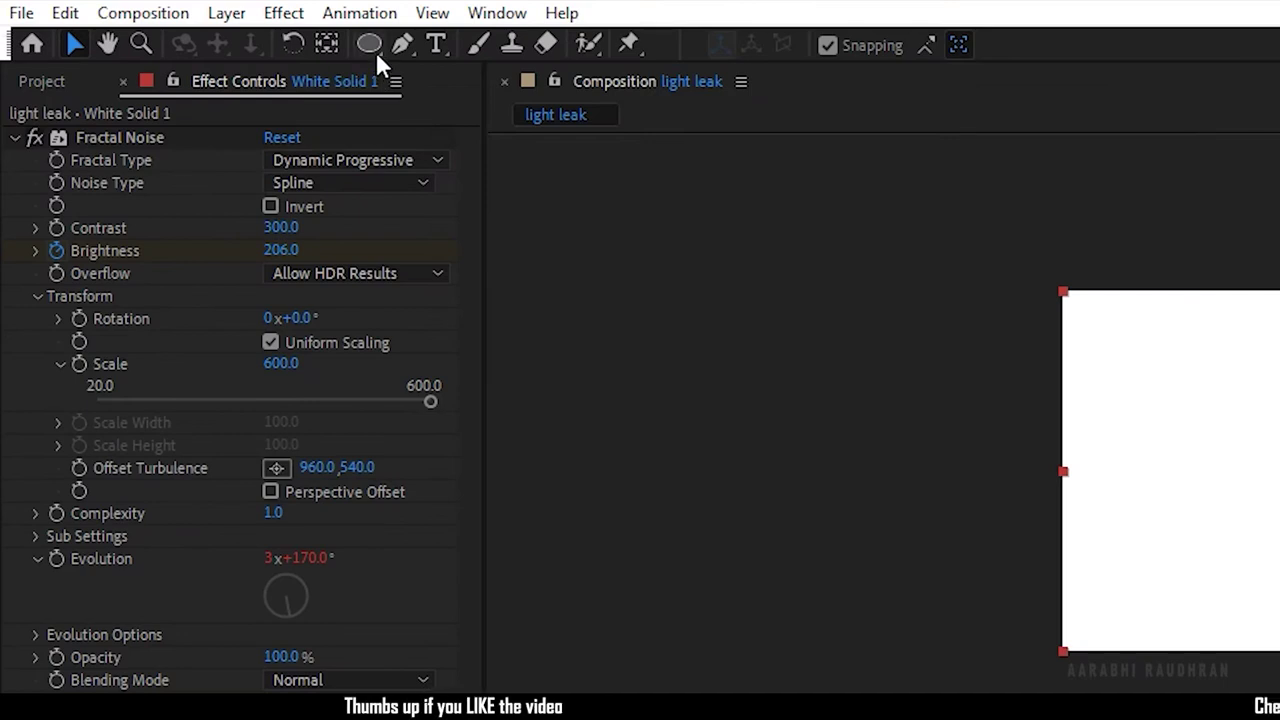
Draw an ellipse mask and centre it over the white solid
{"action": "left_click", "coordinate": [372, 48]}
{"action": "left_click_drag", "start_coordinate": [840, 158], "coordinate": [1279, 284]}
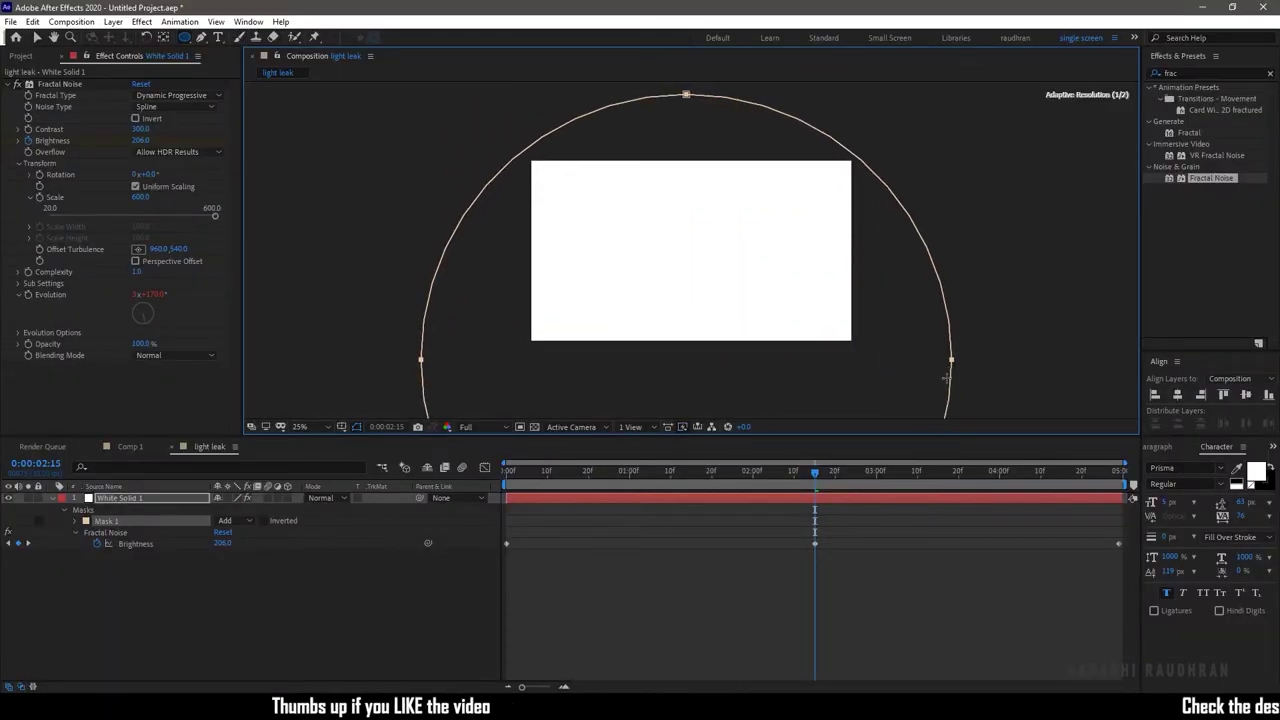
{"action": "mouse_move", "coordinate": [796, 158]}
{"action": "left_mouse_down"}
{"action": "mouse_move", "coordinate": [771, 157]}
{"action": "mouse_move", "coordinate": [786, 158]}
{"action": "left_mouse_up"}
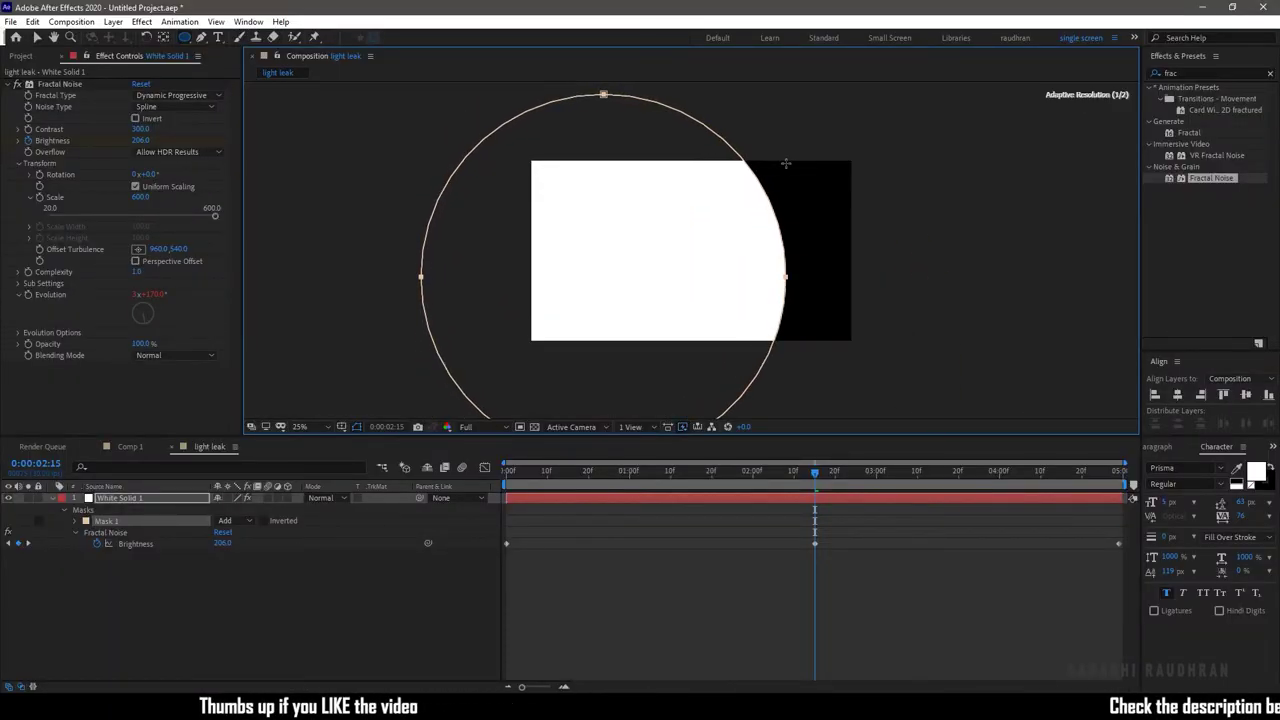
{"action": "key", "text": "v"}
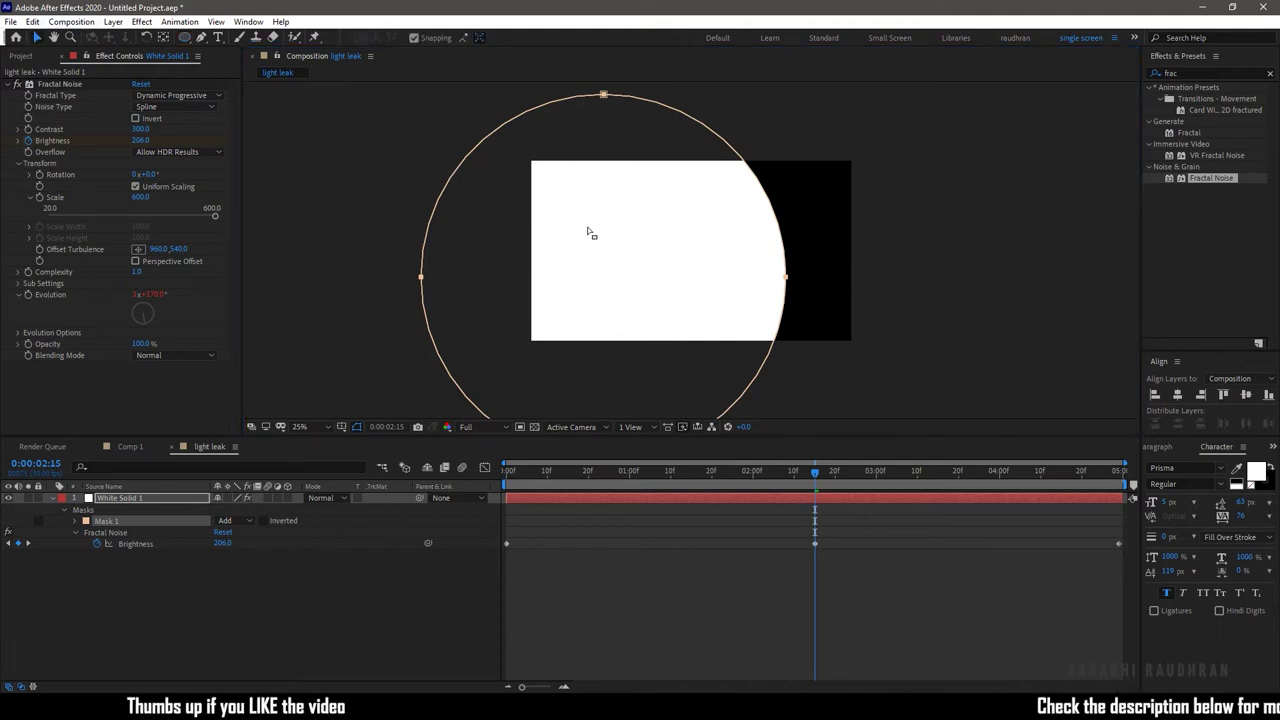
{"action": "left_click_drag", "start_coordinate": [461, 170], "coordinate": [549, 133]}
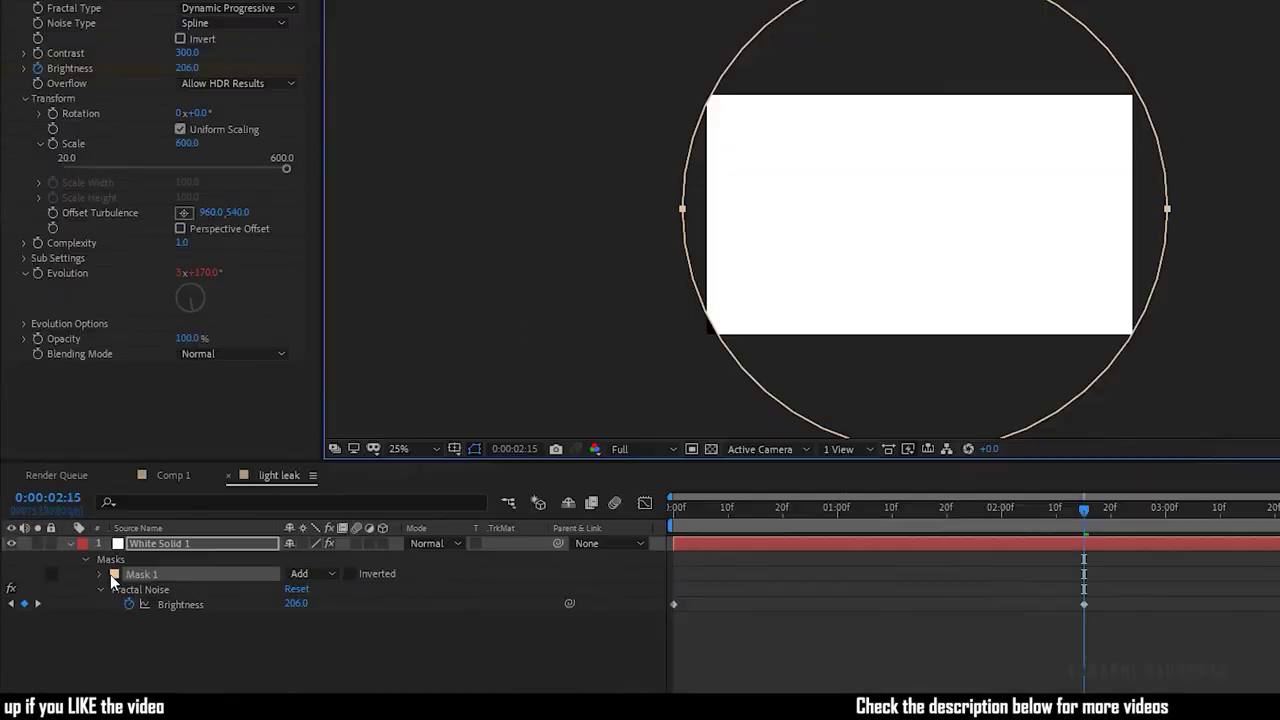
Feather the mask by 500 pixels and keyframe its Mask Path at 0:00:02:15
{"action": "left_click", "coordinate": [100, 574]}
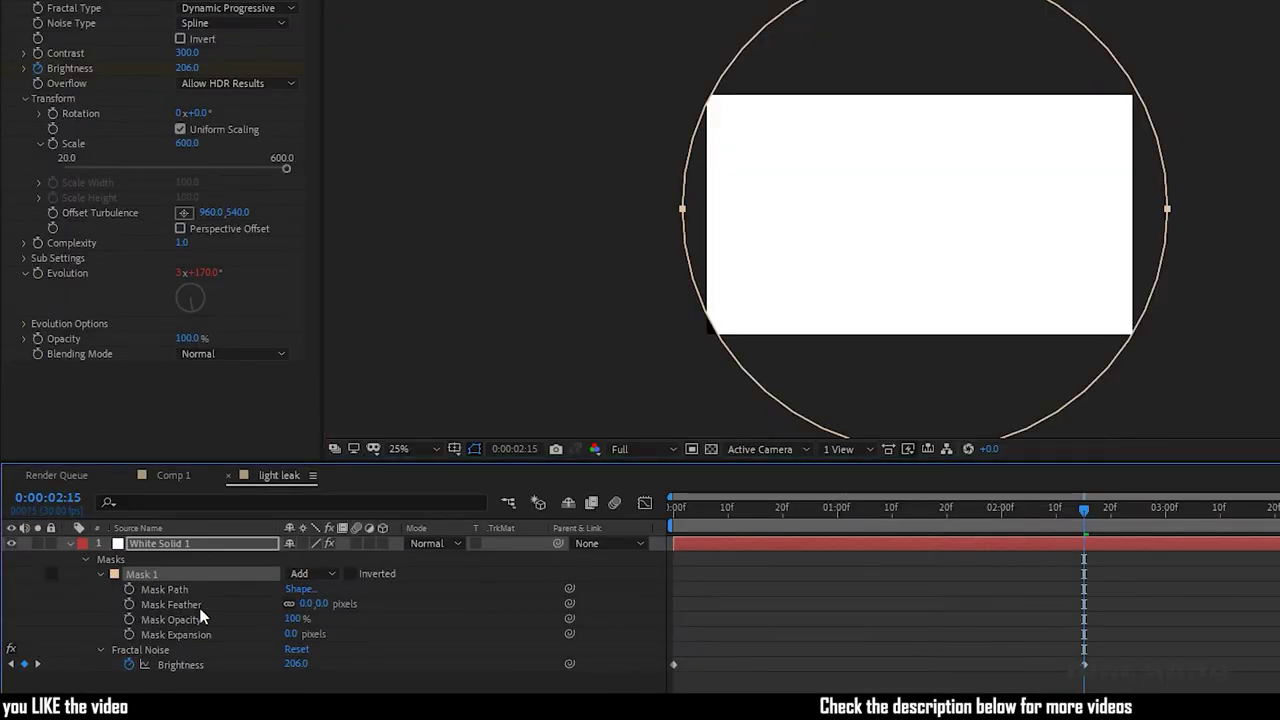
{"action": "left_click", "coordinate": [318, 603]}
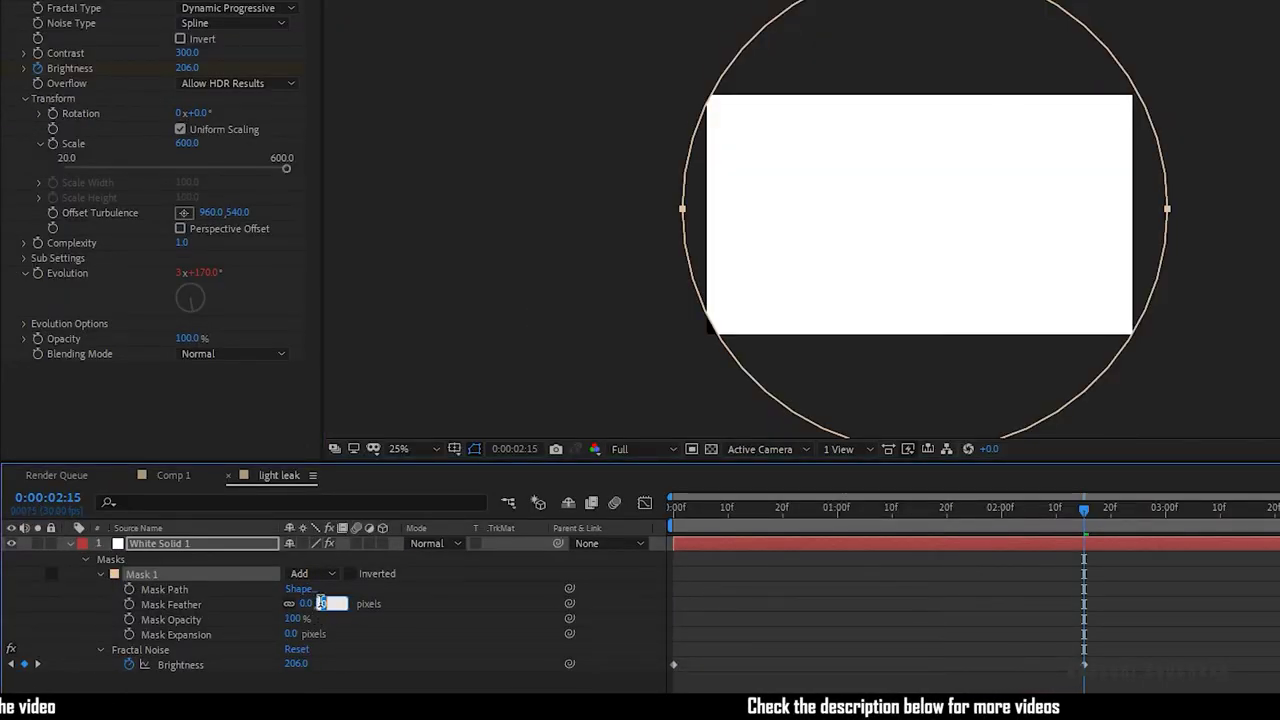
{"action": "key", "text": "Return"}
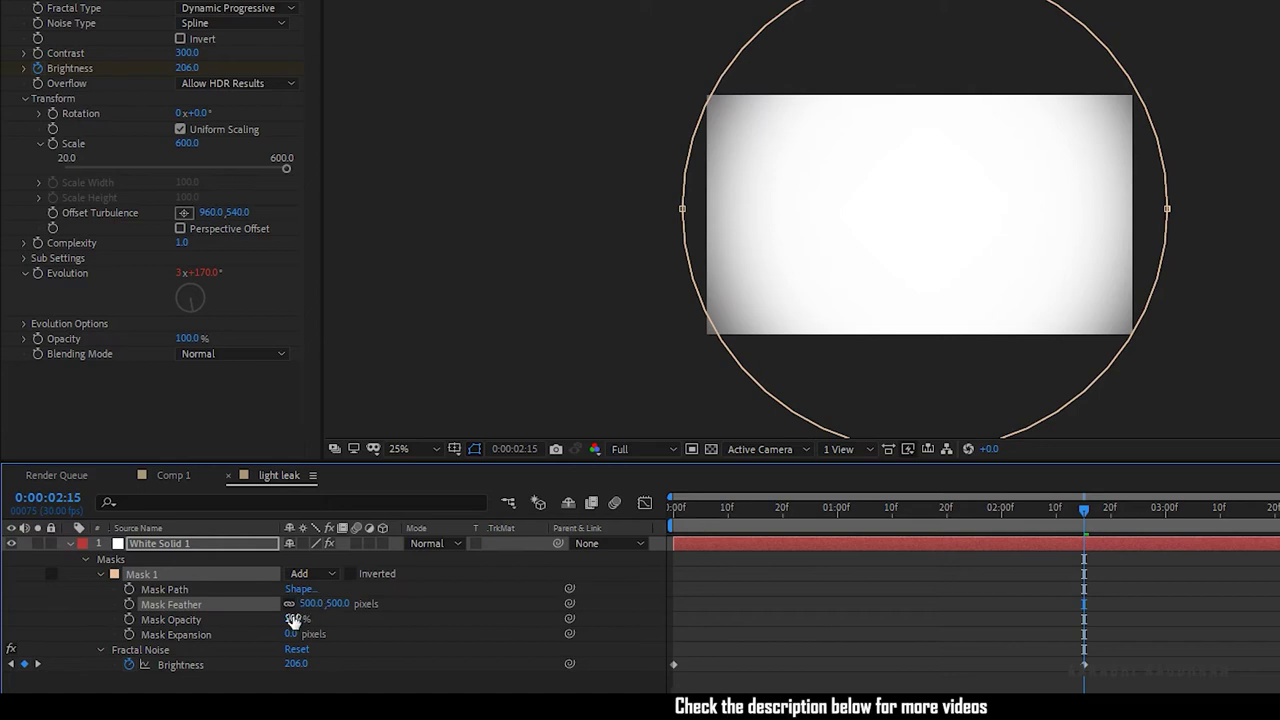
{"action": "left_click", "coordinate": [129, 590]}
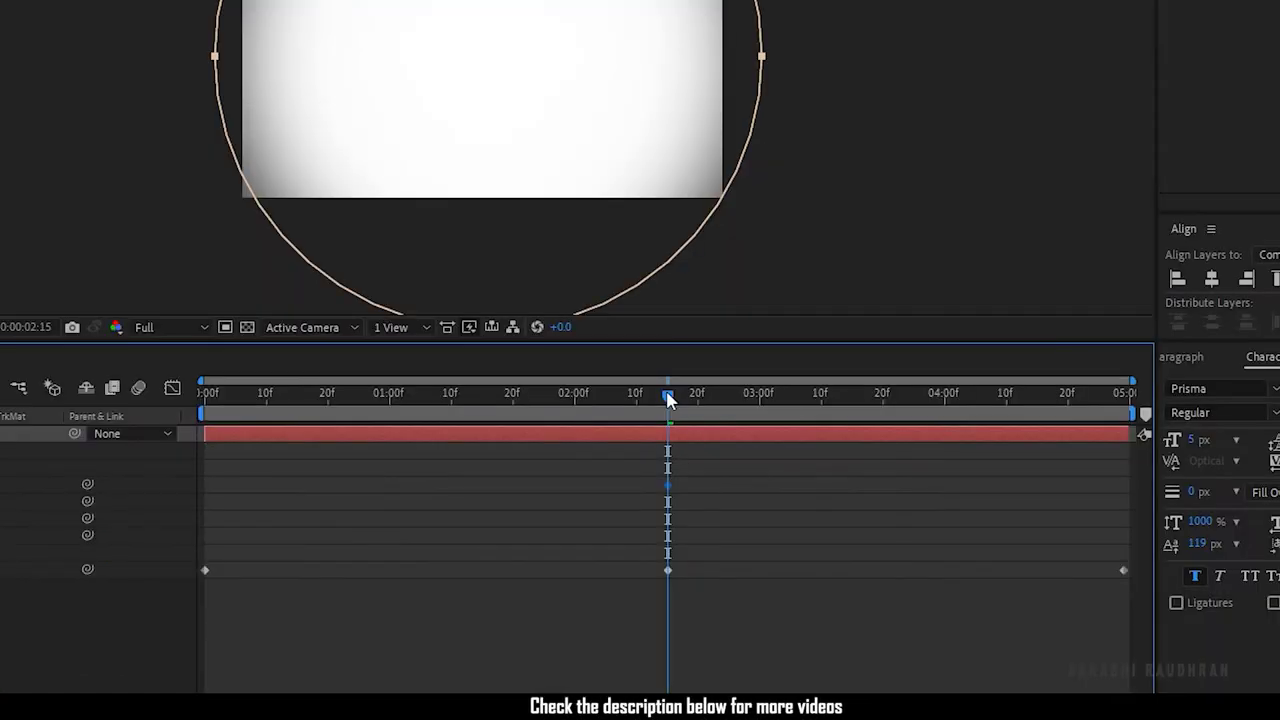
Move the mask off the solid to the lower right at frame 0 and upper left at the end
{"action": "left_click_drag", "start_coordinate": [1084, 510], "coordinate": [672, 507]}
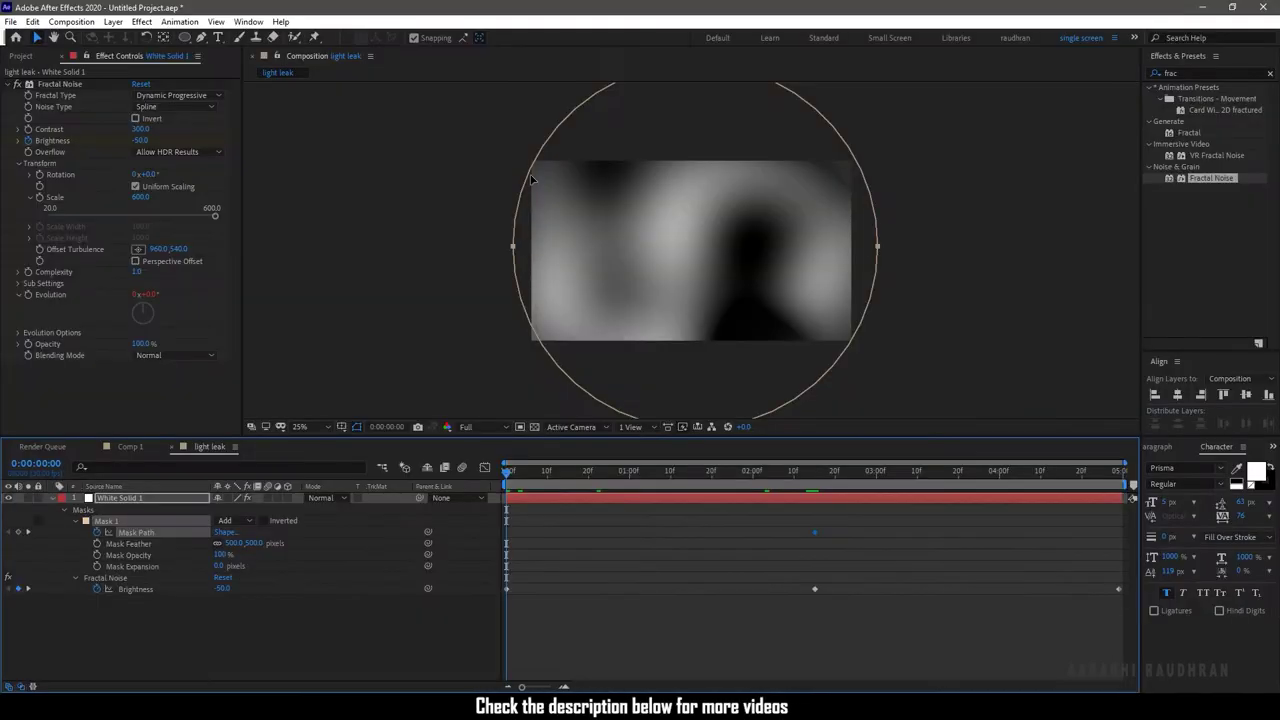
{"action": "left_click_drag", "start_coordinate": [531, 178], "coordinate": [869, 418]}
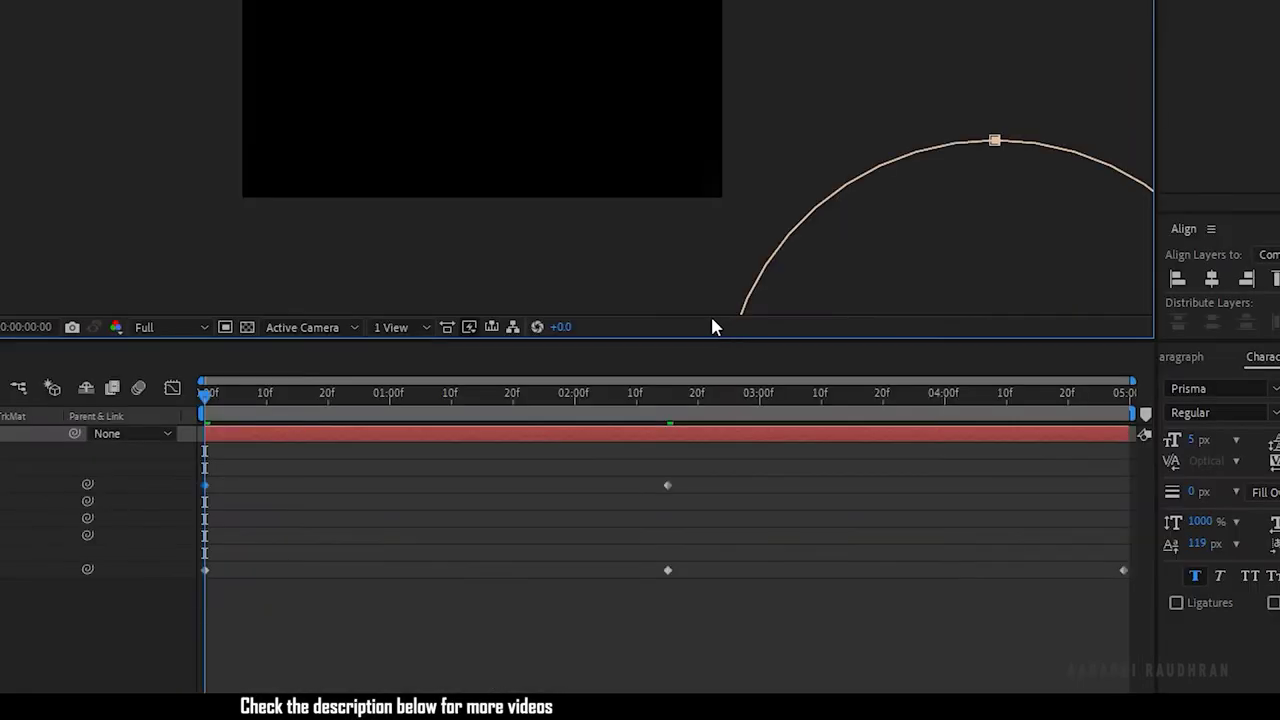
{"action": "key", "text": "End"}
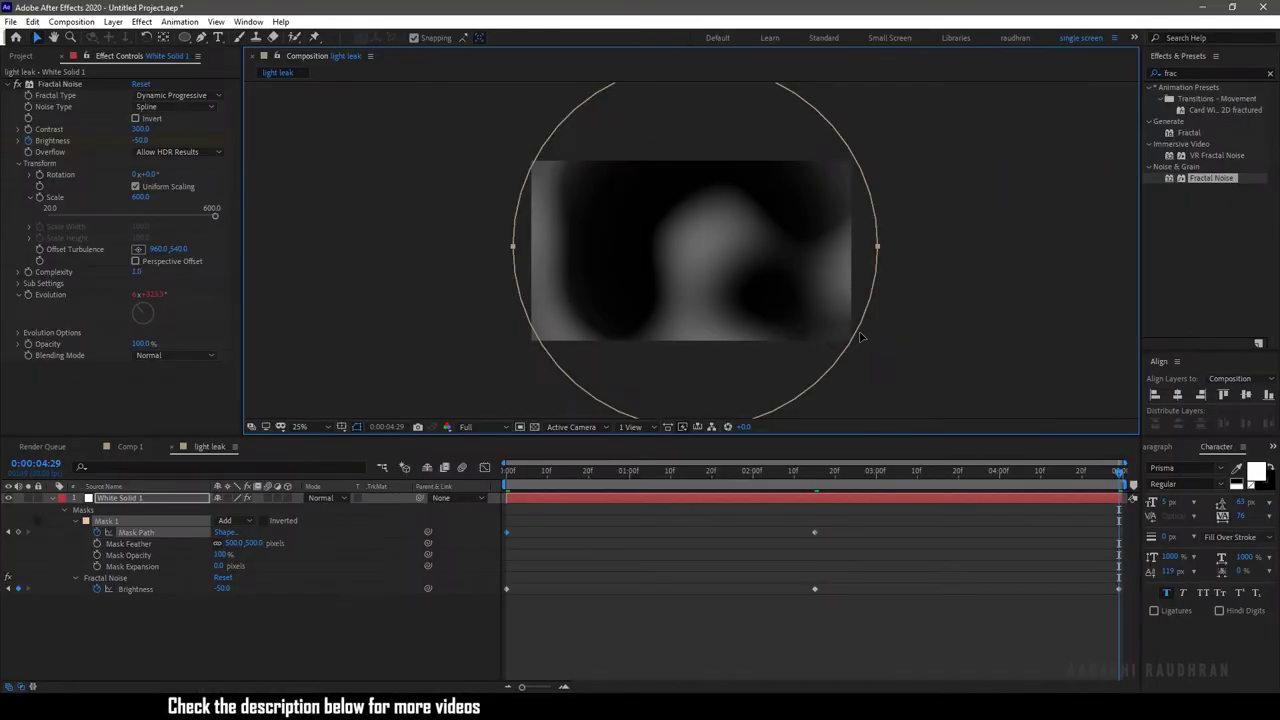
{"action": "left_click_drag", "start_coordinate": [855, 337], "coordinate": [507, 119]}
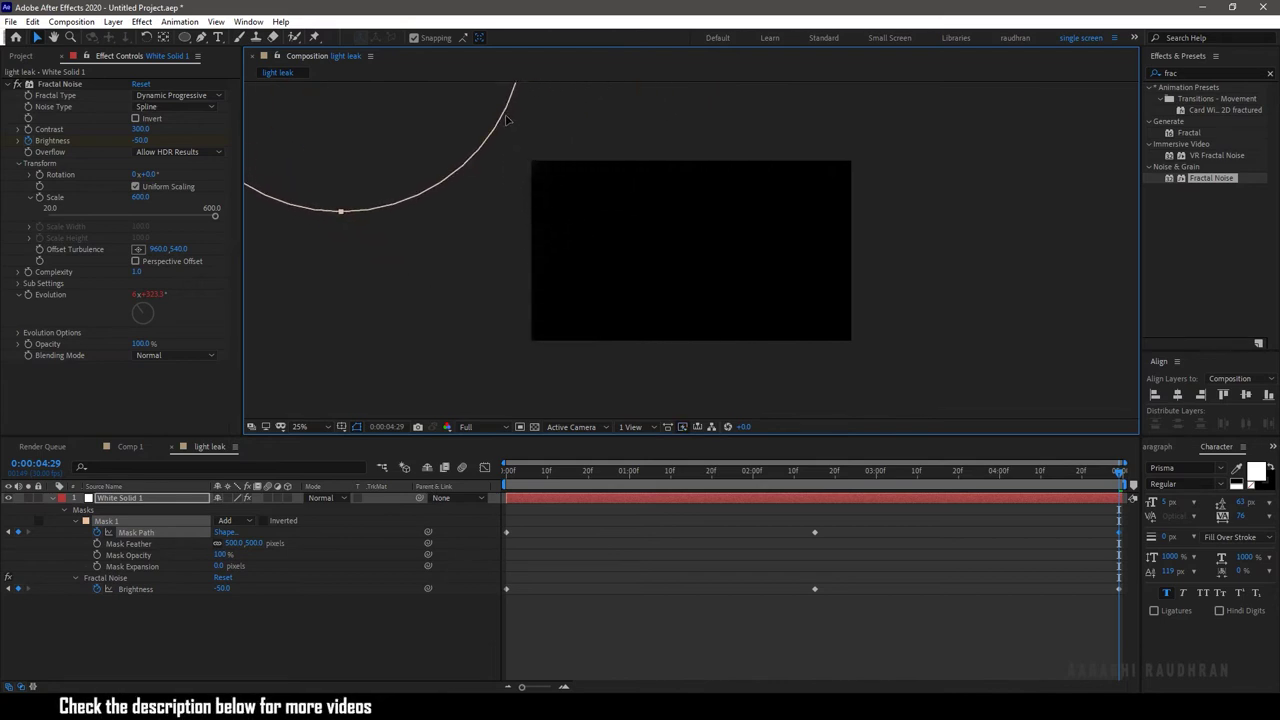
Preview the mask sweep and set Mask Expansion to 50 pixels
{"action": "left_click", "coordinate": [748, 654]}
{"action": "left_click_drag", "start_coordinate": [611, 467], "coordinate": [416, 469]}
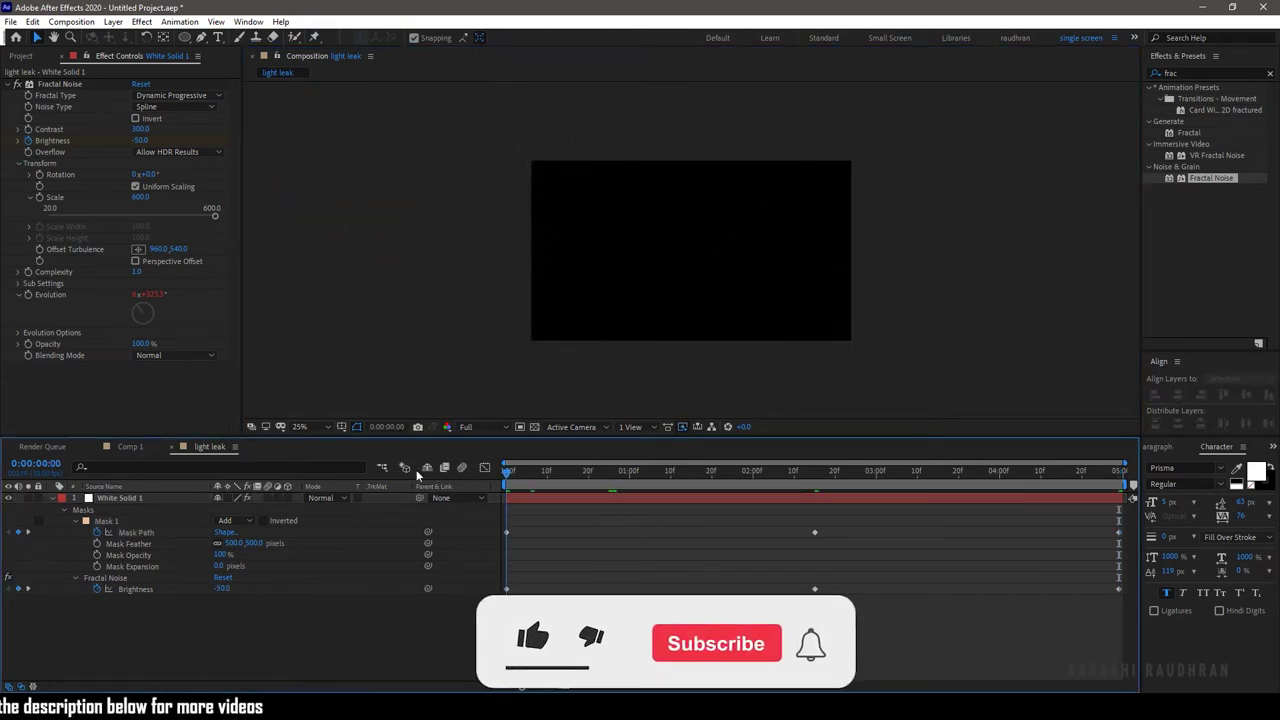
{"action": "key", "text": "space"}
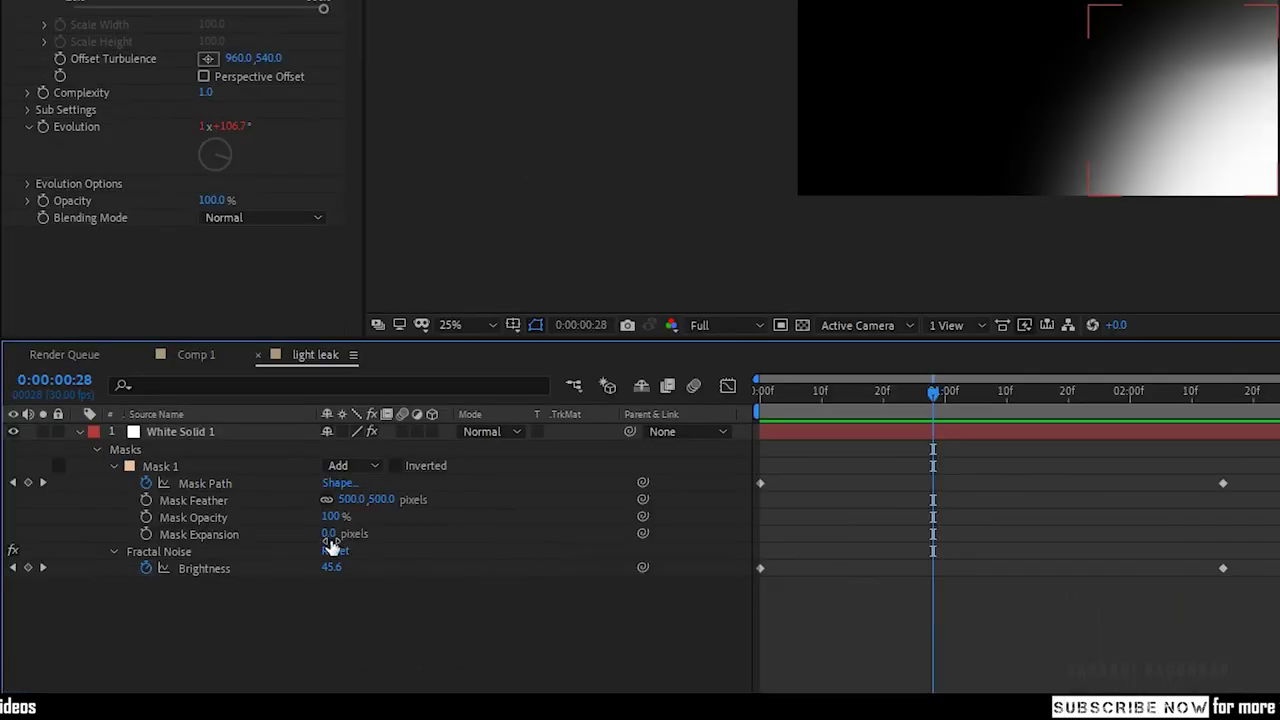
{"action": "key", "text": "Return"}
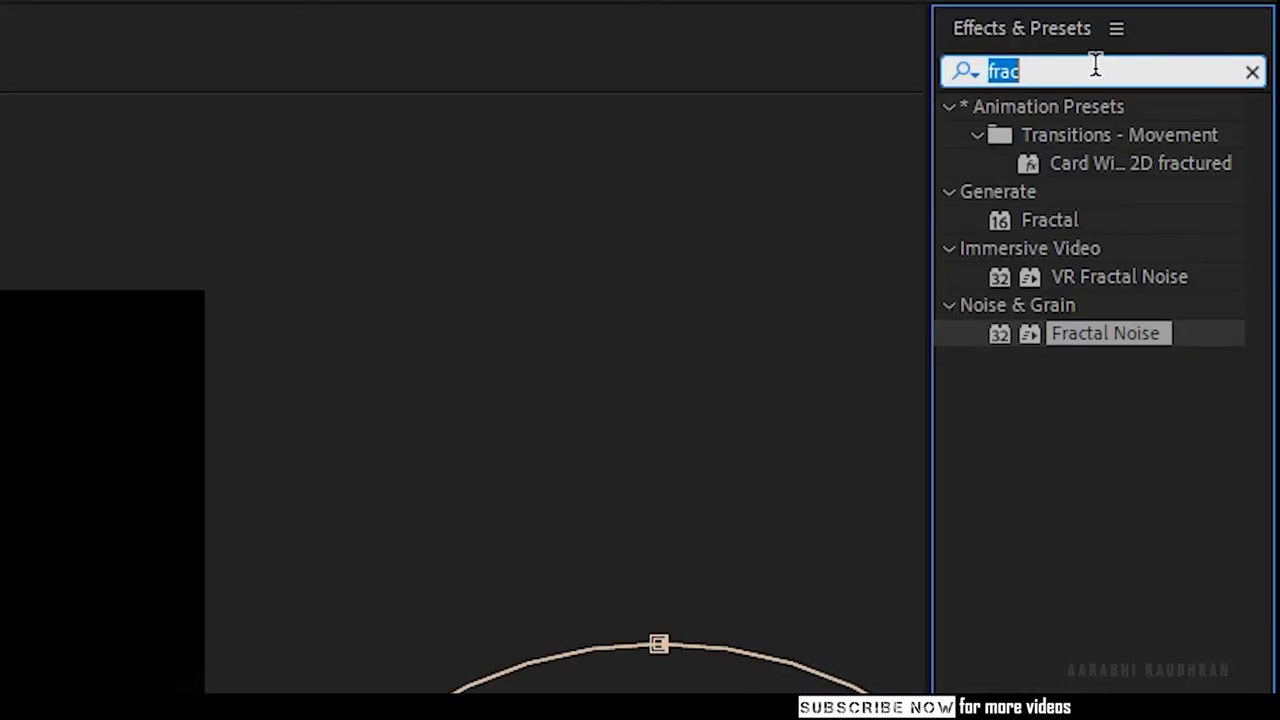
{"action": "type", "text": "tint"}
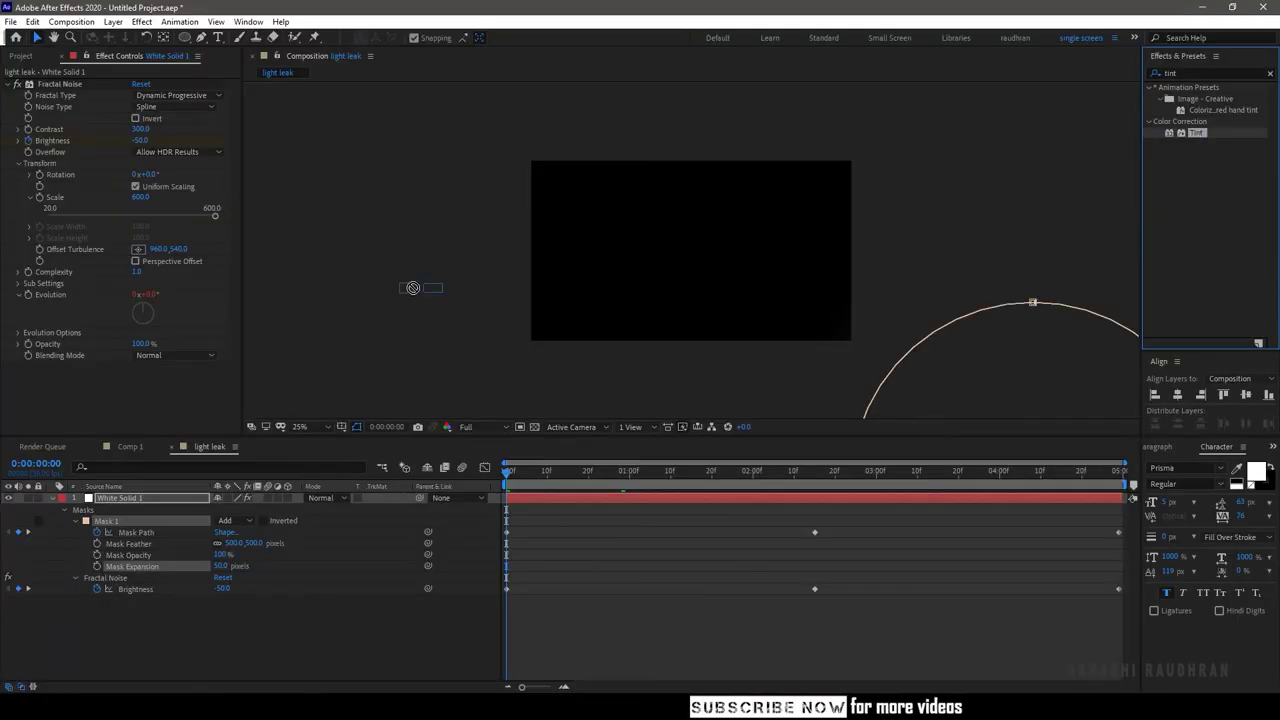
Apply Tint to the light leak solid and keyframe its Map White To colour
{"action": "double_click", "coordinate": [1070, 221]}
{"action": "left_click", "coordinate": [48, 598]}
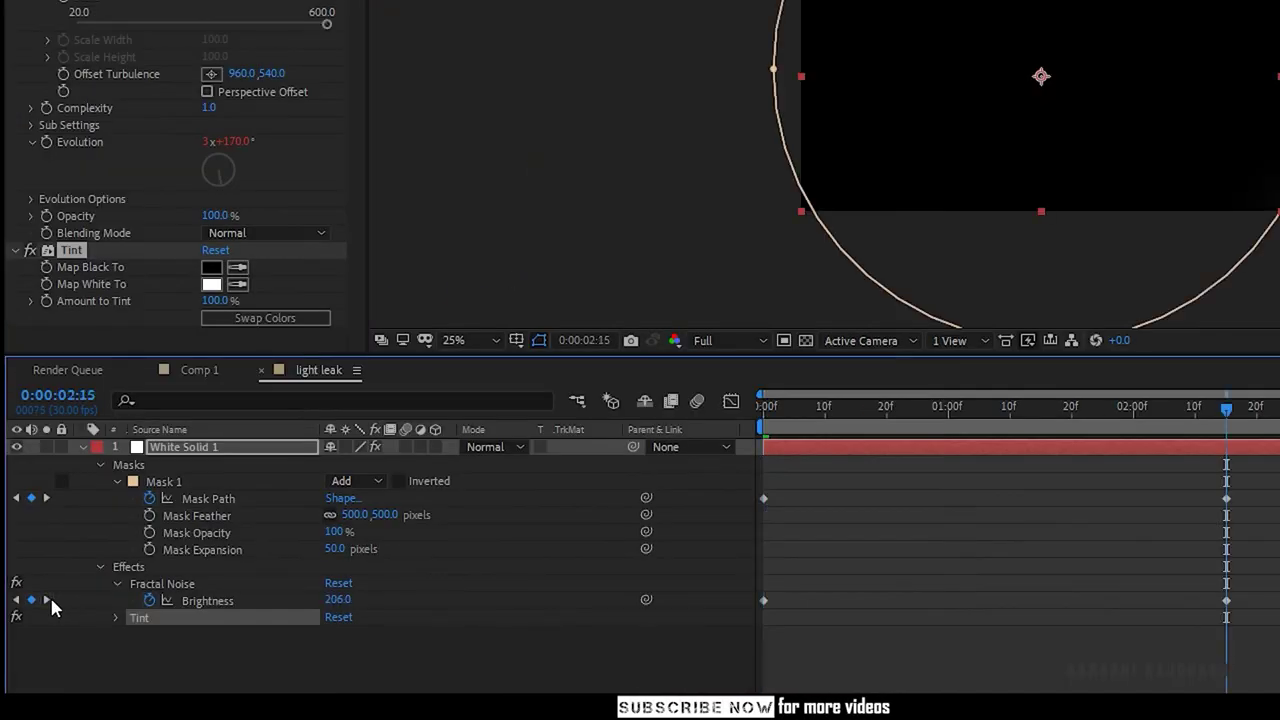
{"action": "left_click", "coordinate": [50, 287]}
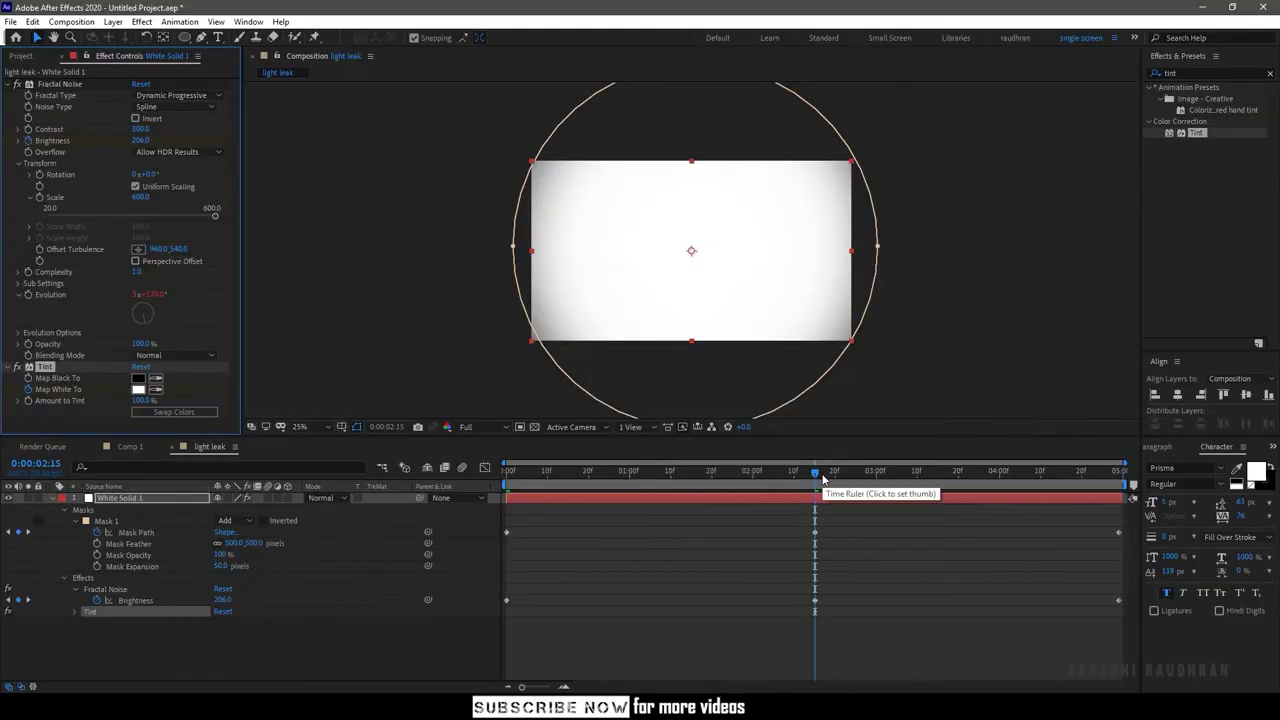
{"action": "left_click_drag", "start_coordinate": [1226, 406], "coordinate": [960, 442]}
{"action": "key", "text": "space"}
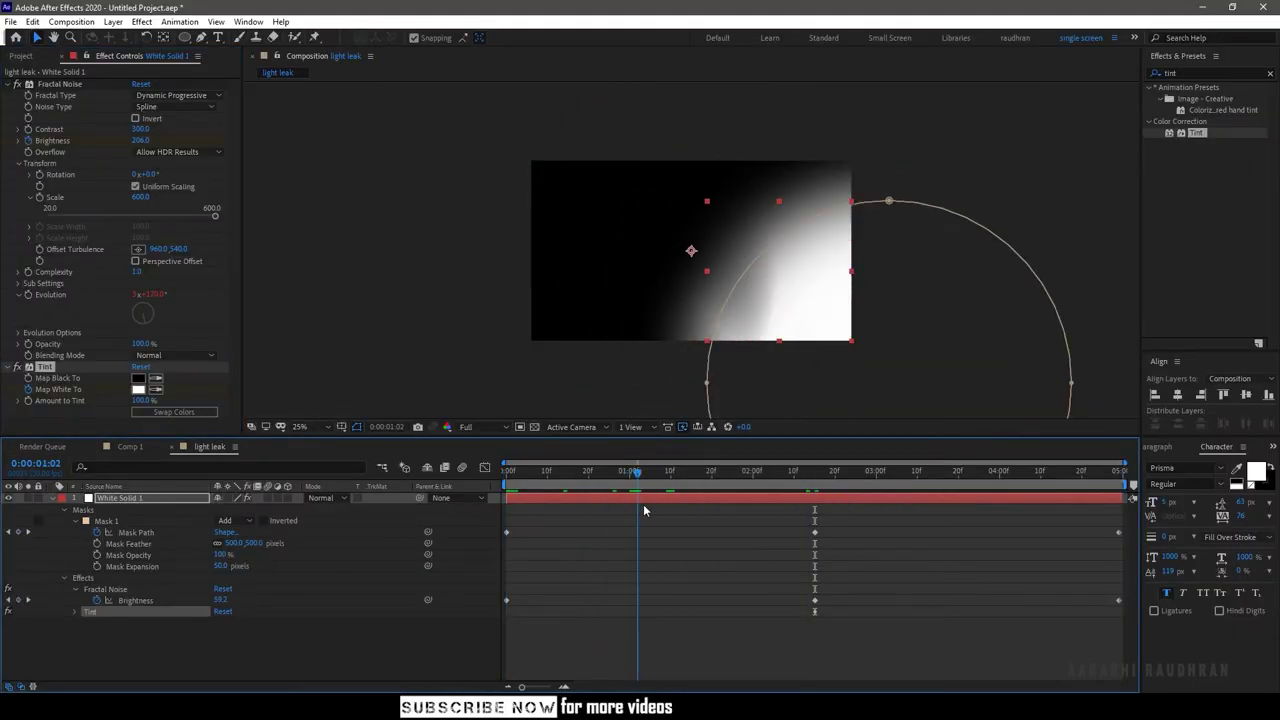
Set Map White To orange FF7200 at 0:00:01:14 and shift that keyframe to the start
{"action": "left_click", "coordinate": [139, 390]}
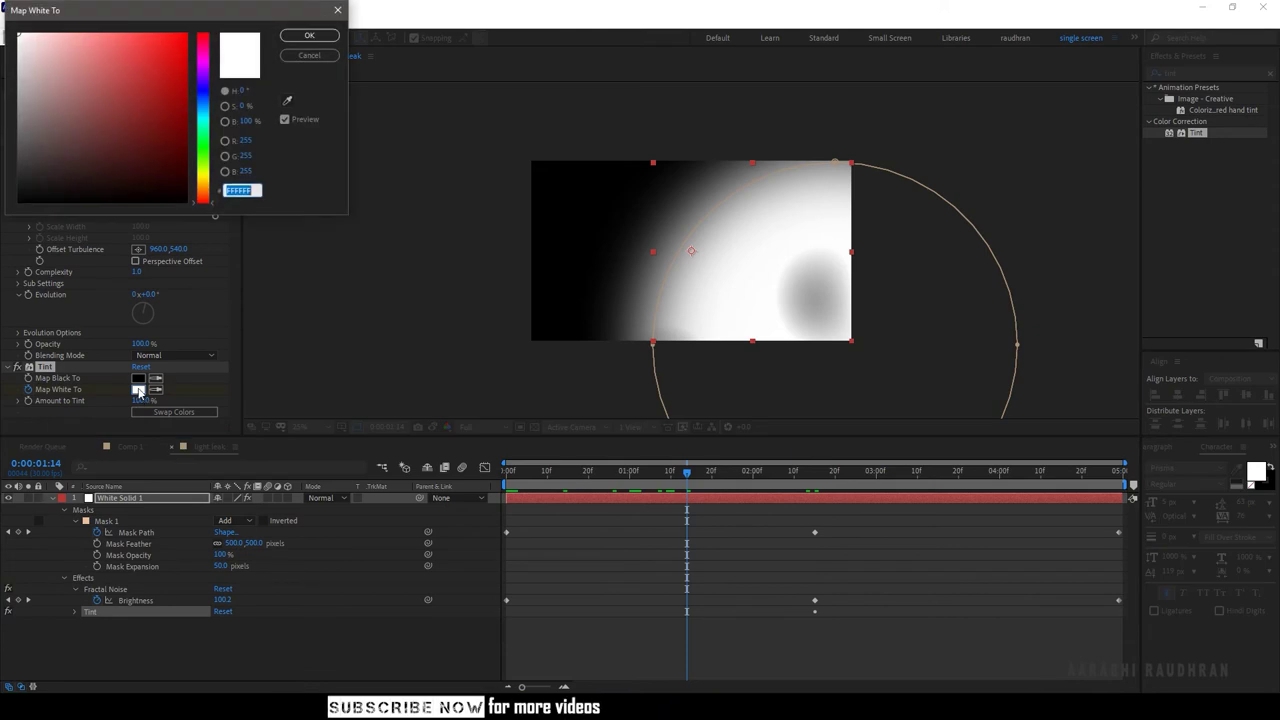
{"action": "type", "text": "FF7200"}
{"action": "key", "text": "Tab"}
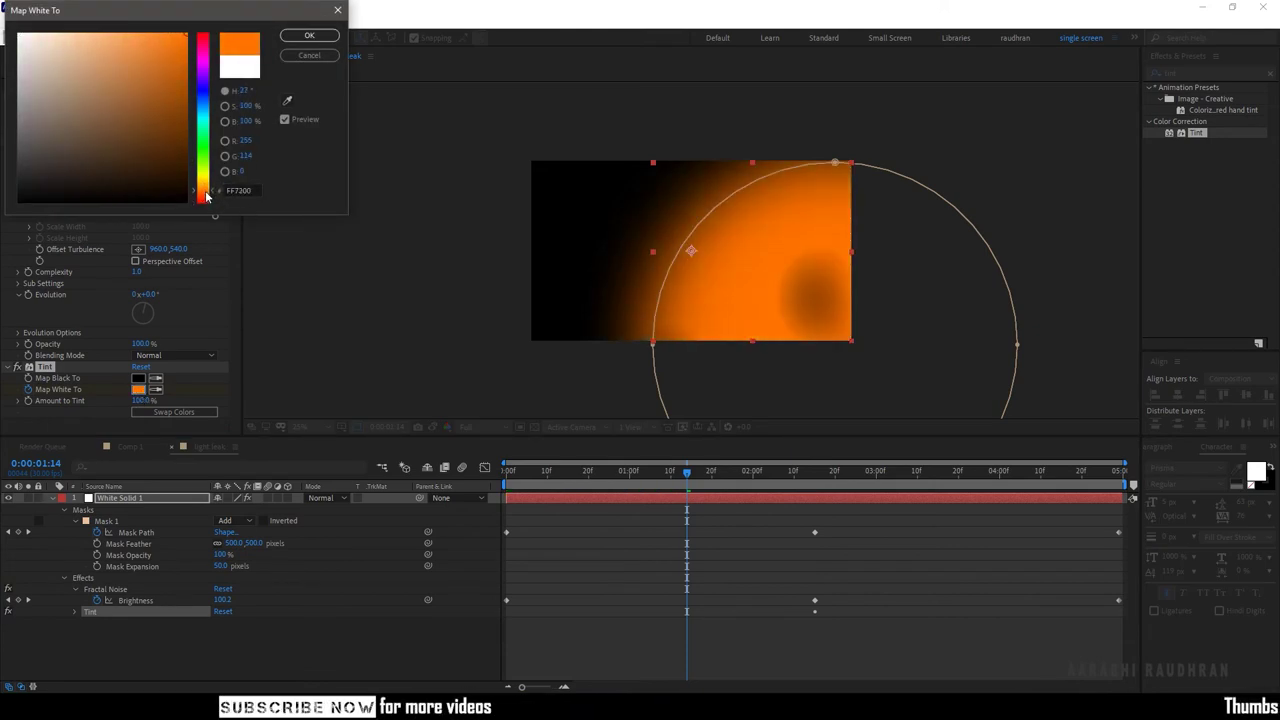
{"action": "left_click", "coordinate": [309, 35]}
{"action": "left_click_drag", "start_coordinate": [913, 628], "coordinate": [674, 627]}
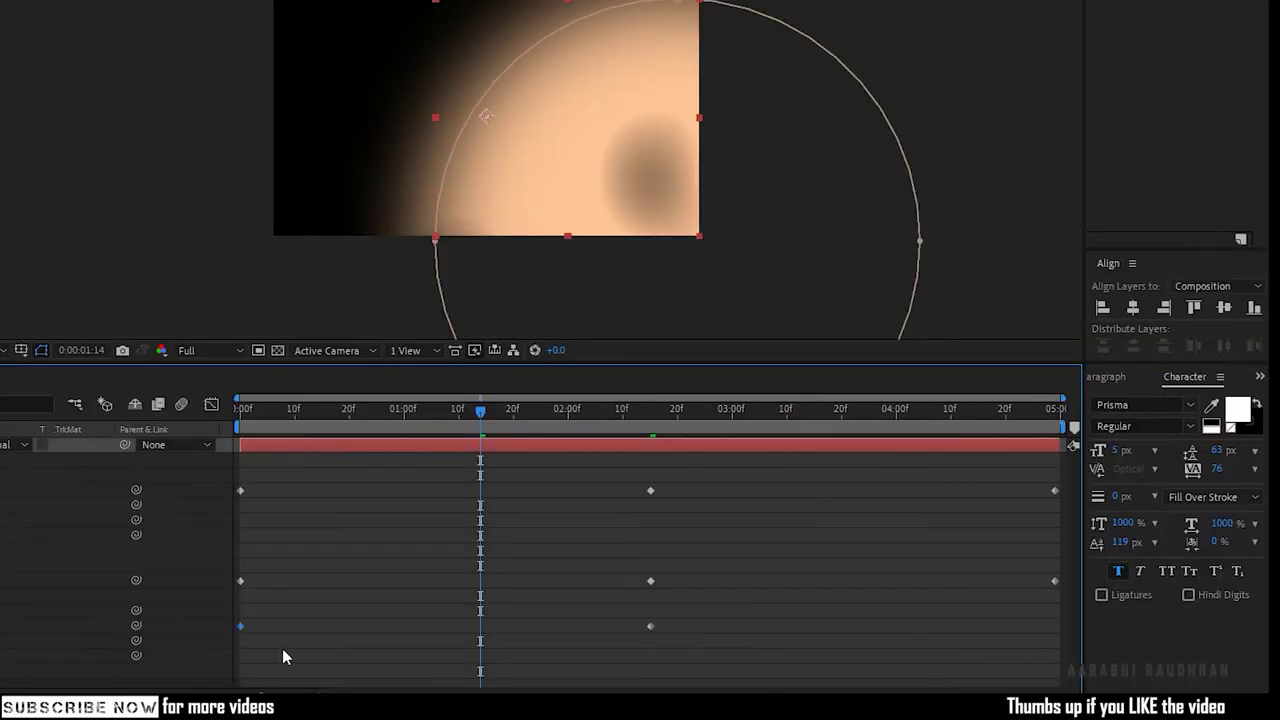
{"action": "key", "text": "End"}
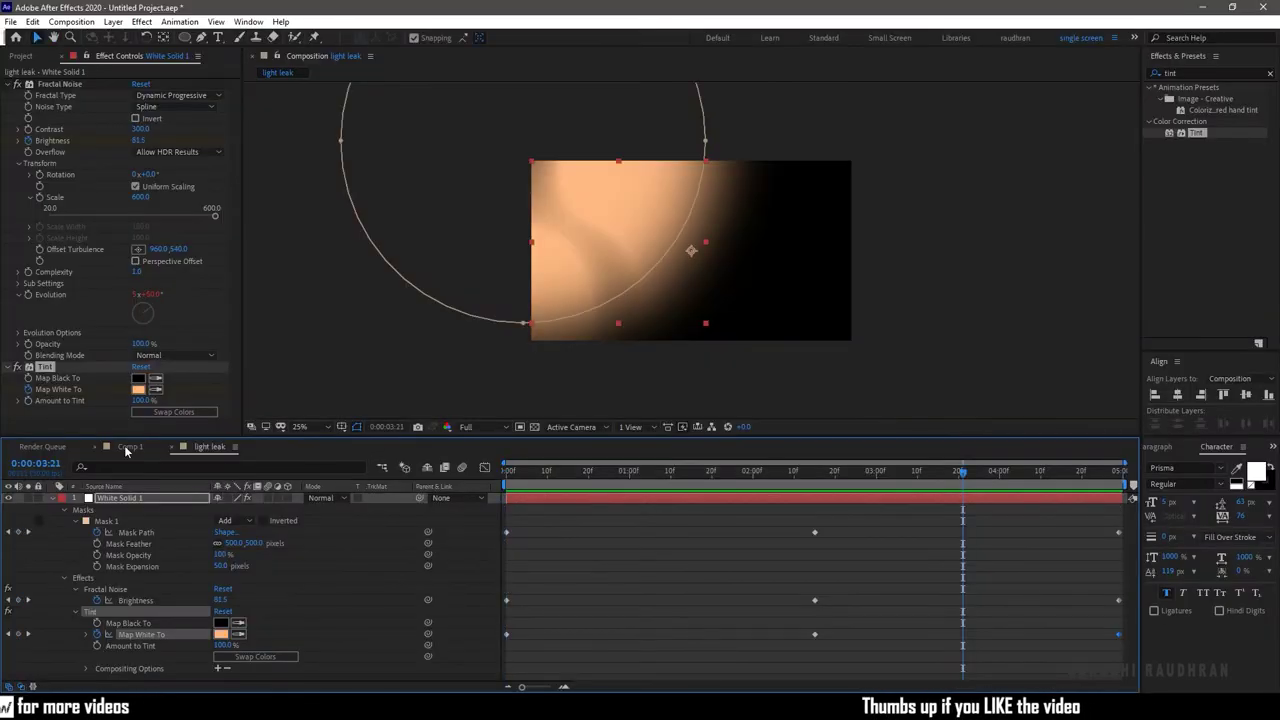
Place the light leak comp in Comp 1 above the beach clips, aligned to their cut
{"action": "left_click", "coordinate": [130, 446]}
{"action": "left_click", "coordinate": [40, 57]}
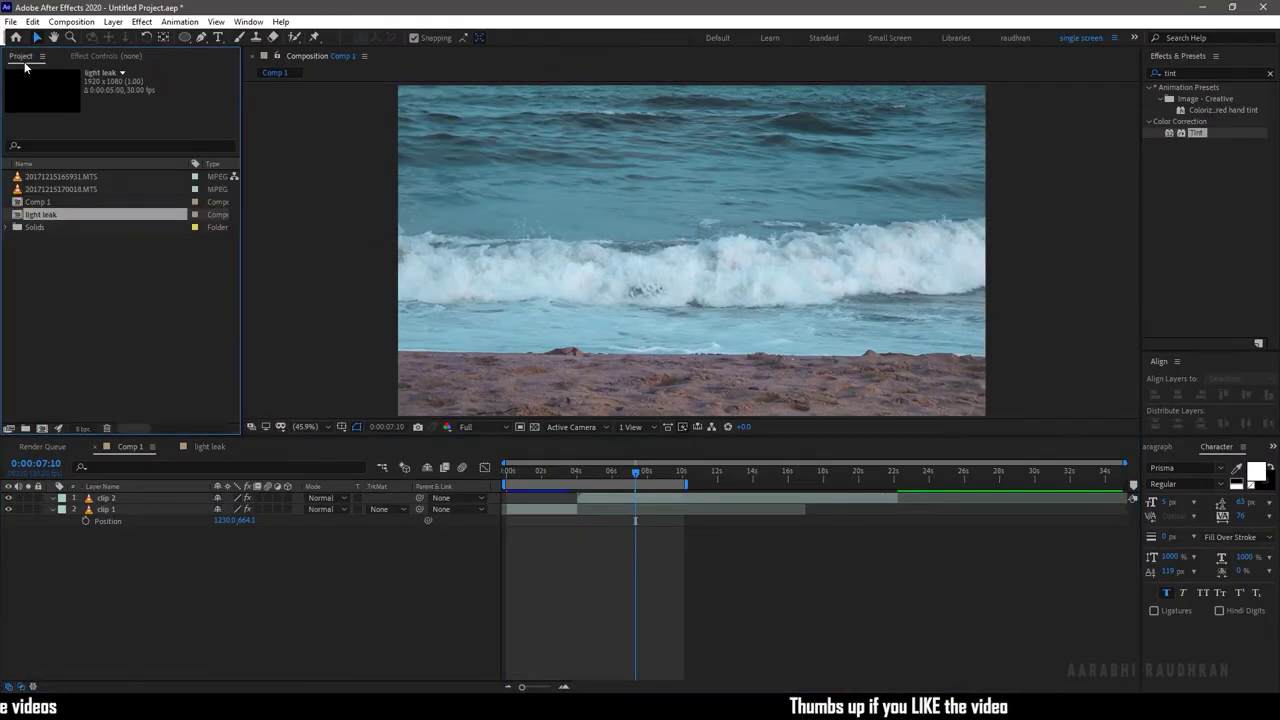
{"action": "left_click_drag", "start_coordinate": [66, 226], "coordinate": [197, 607]}
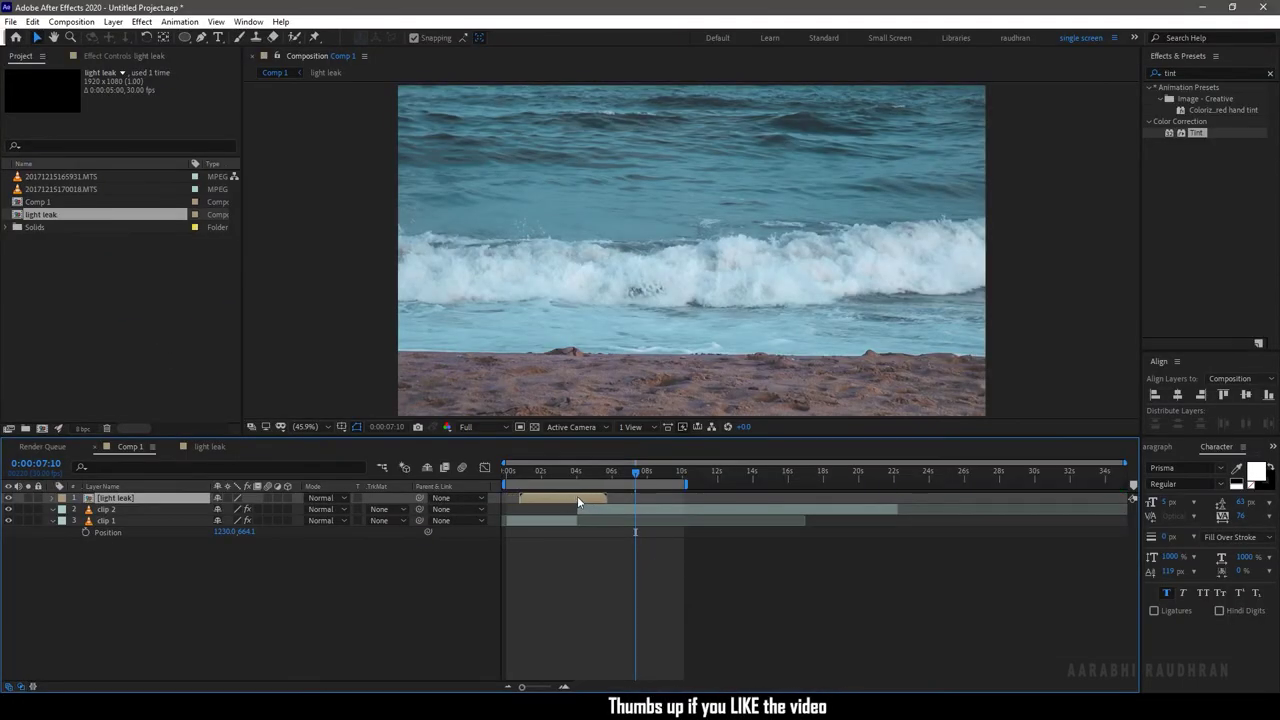
{"action": "left_click_drag", "start_coordinate": [577, 497], "coordinate": [586, 497]}
{"action": "left_click", "coordinate": [574, 476]}
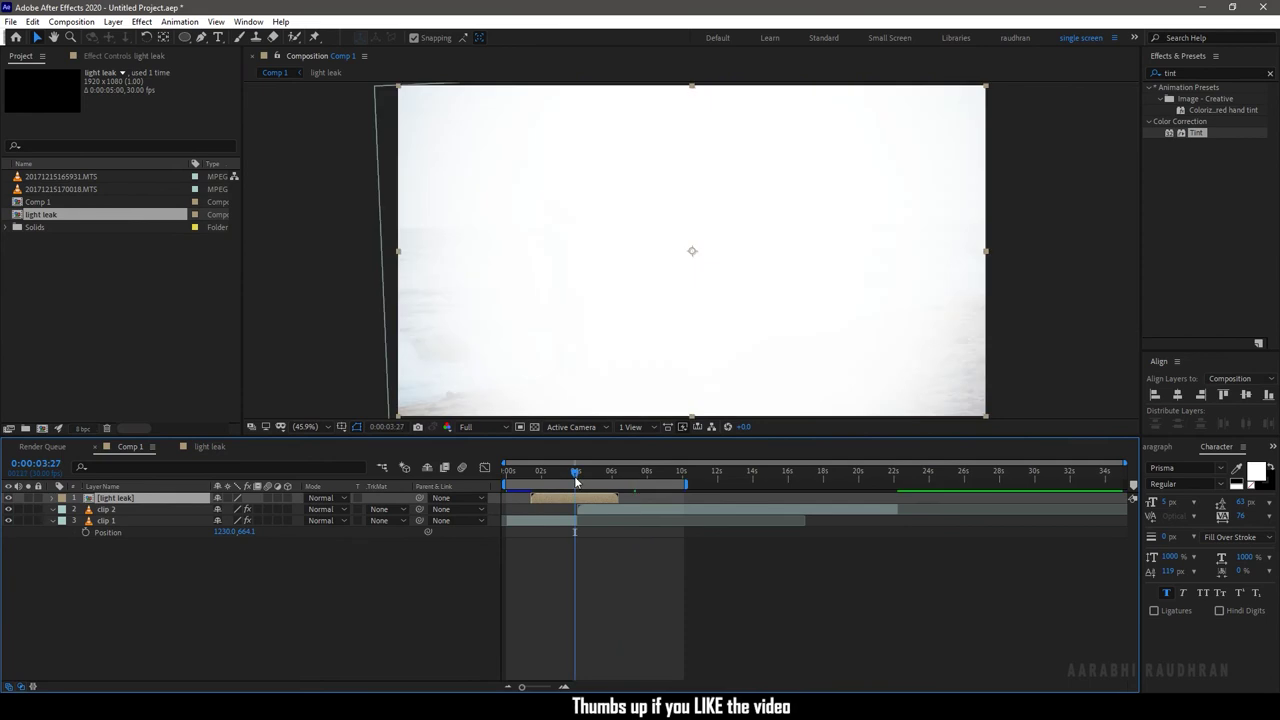
Set the light leak layer's blend mode to Screen and preview the transition
{"action": "left_click", "coordinate": [325, 497]}
{"action": "left_click", "coordinate": [367, 249]}
{"action": "left_click", "coordinate": [318, 497]}
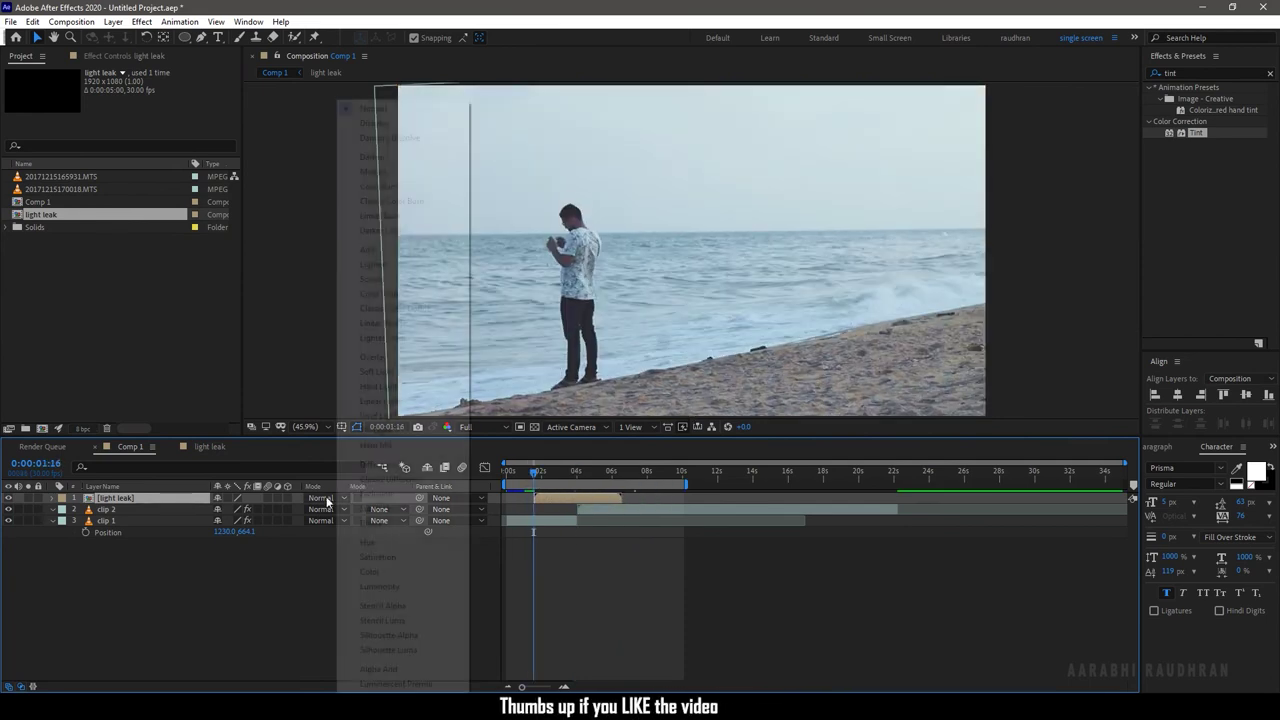
{"action": "left_click", "coordinate": [372, 282]}
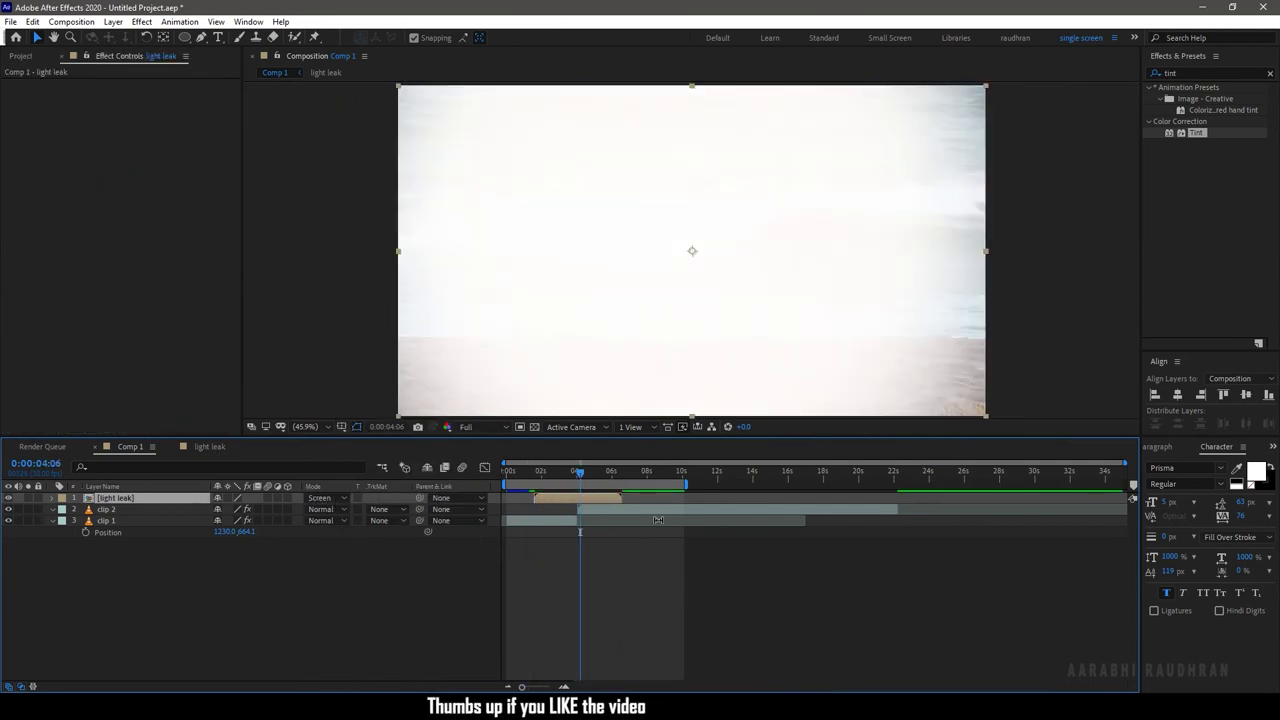
{"action": "left_click", "coordinate": [545, 472]}
{"action": "left_click", "coordinate": [530, 469]}
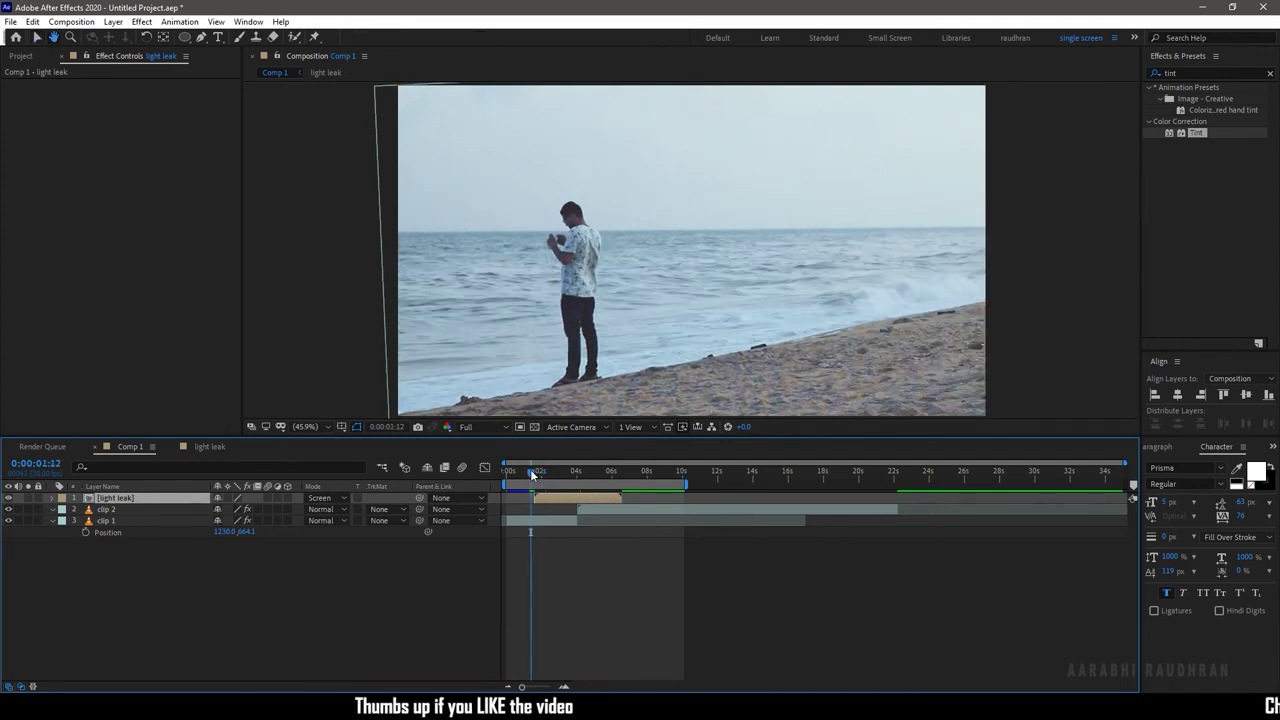
{"action": "key", "text": "space"}
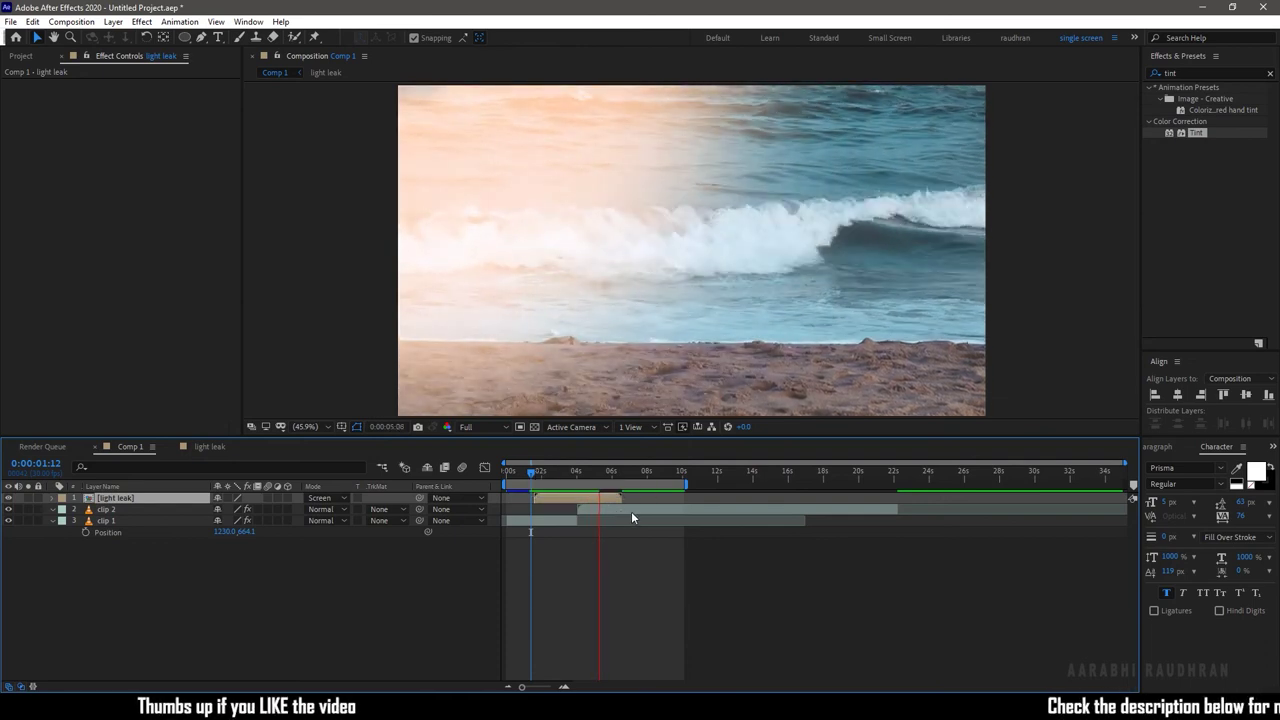
{"action": "key", "text": "space"}
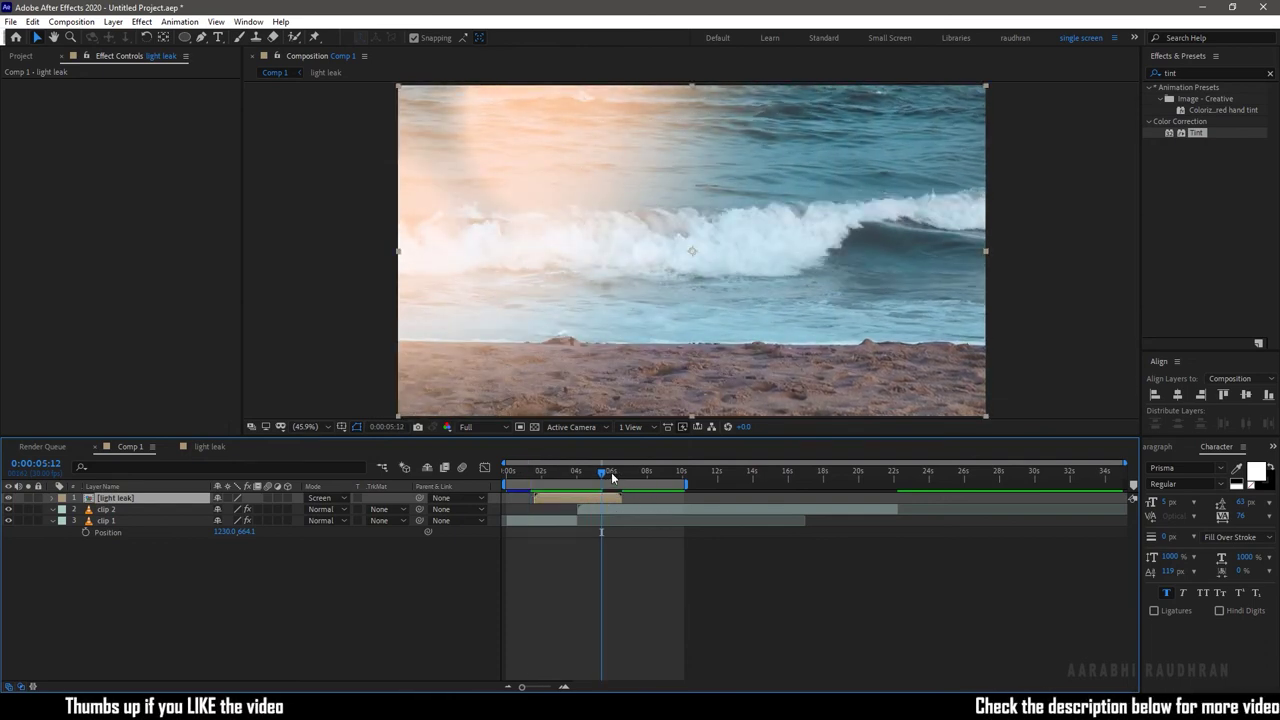